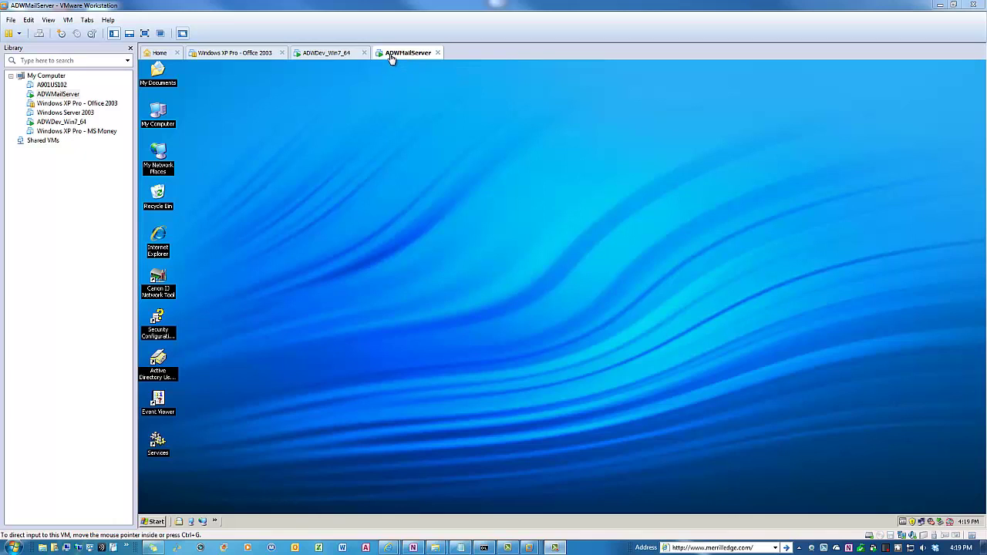
Glance at the ADWMailServer VM, then return to ADWDev_Win7_64 showing the etc folder with hosts
left_click(340, 52)
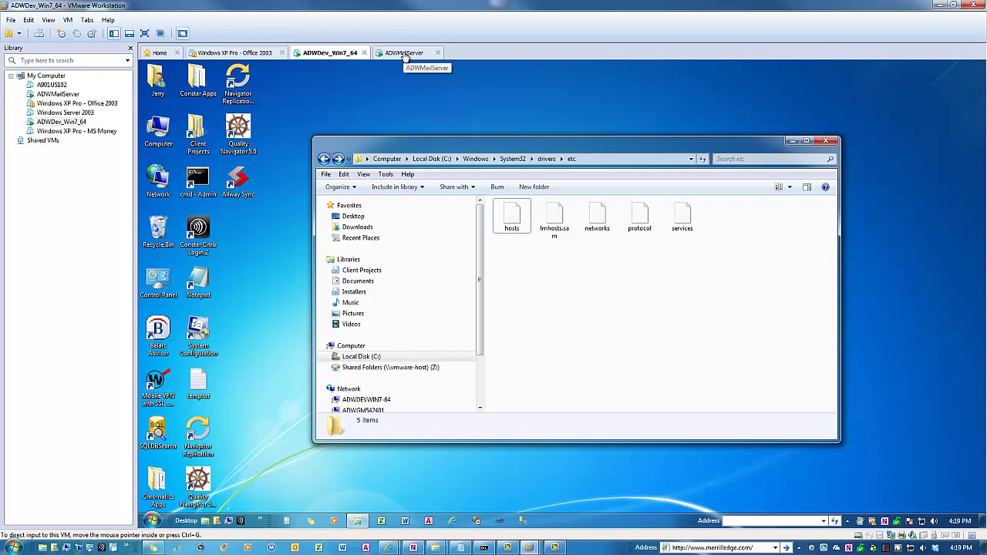
left_click(404, 55)
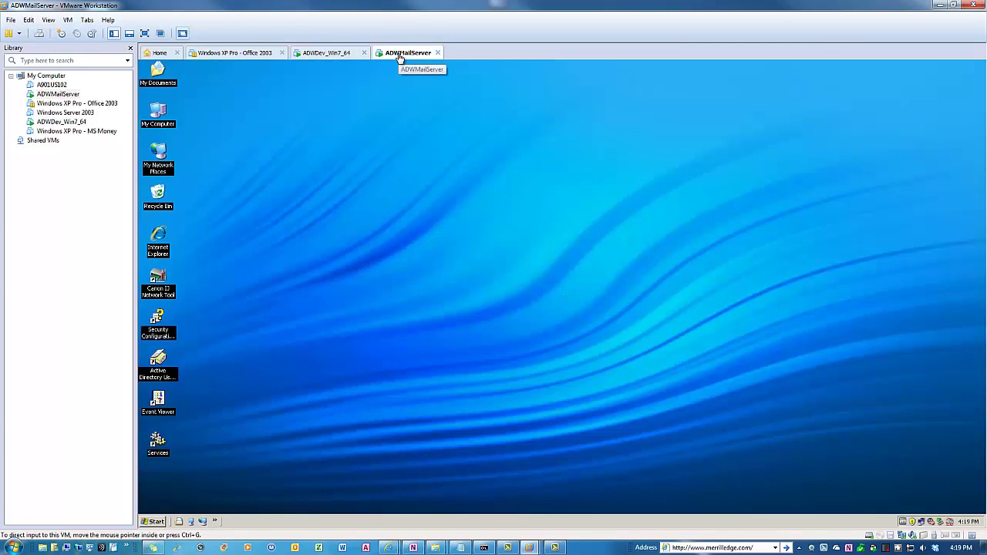
left_click(328, 54)
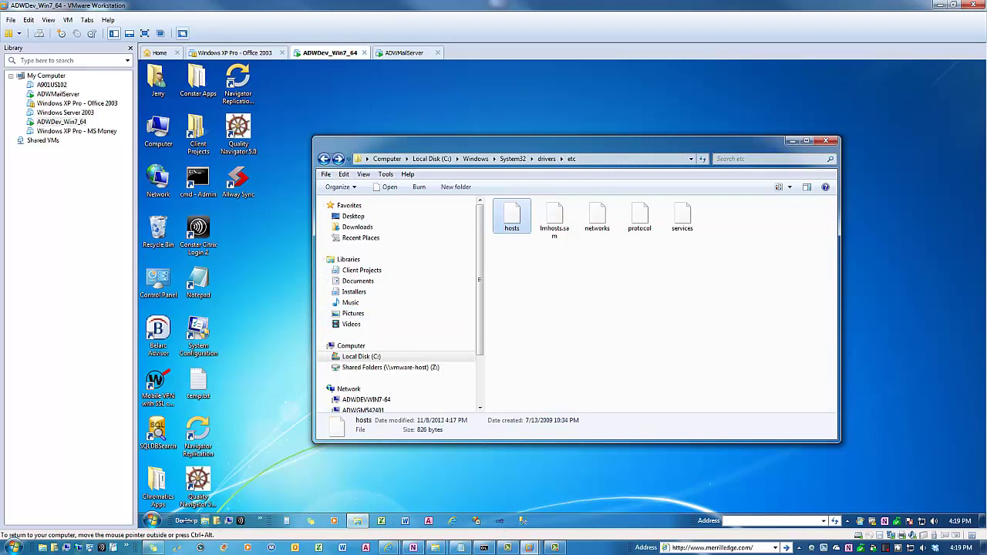
Open cmd via Run and ping adwmailserver, getting 4 of 4 replies from 192.168.1.150
left_click(152, 520)
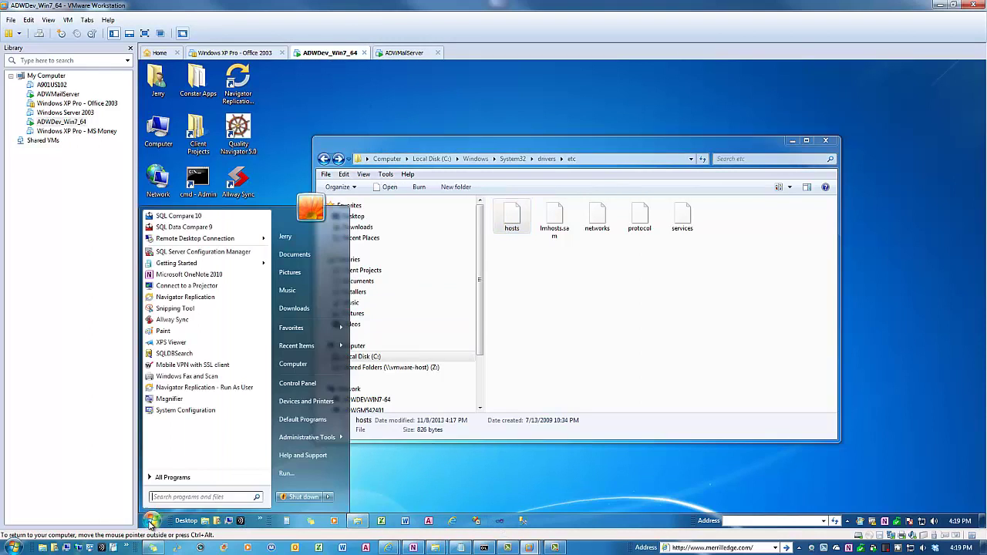
left_click(286, 477)
left_click(245, 489)
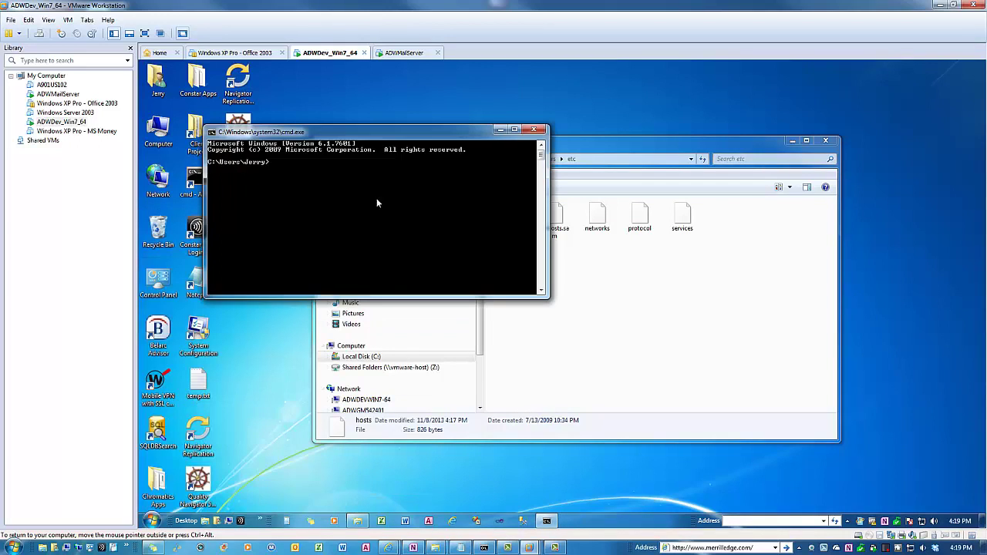
left_click_drag(361, 137, 415, 215)
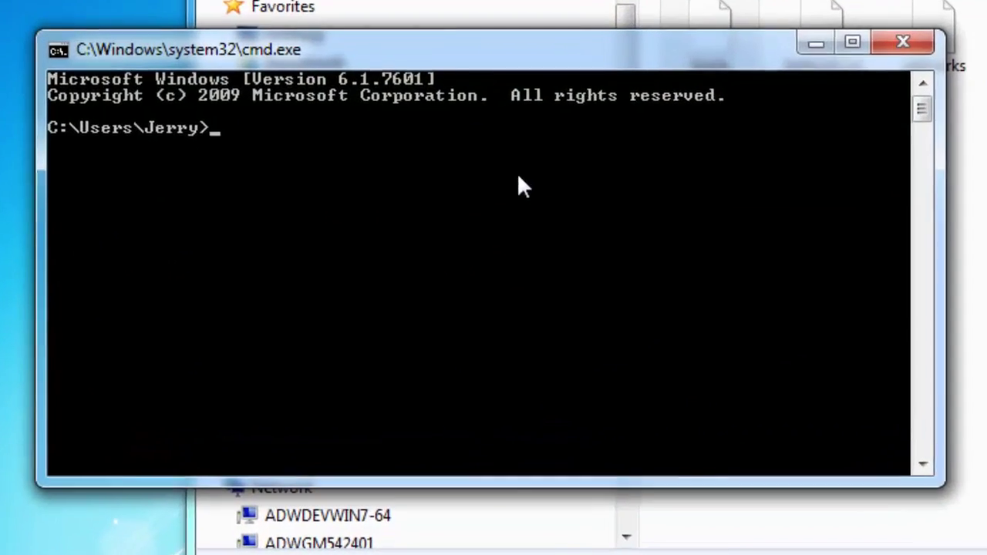
type("ping ad")
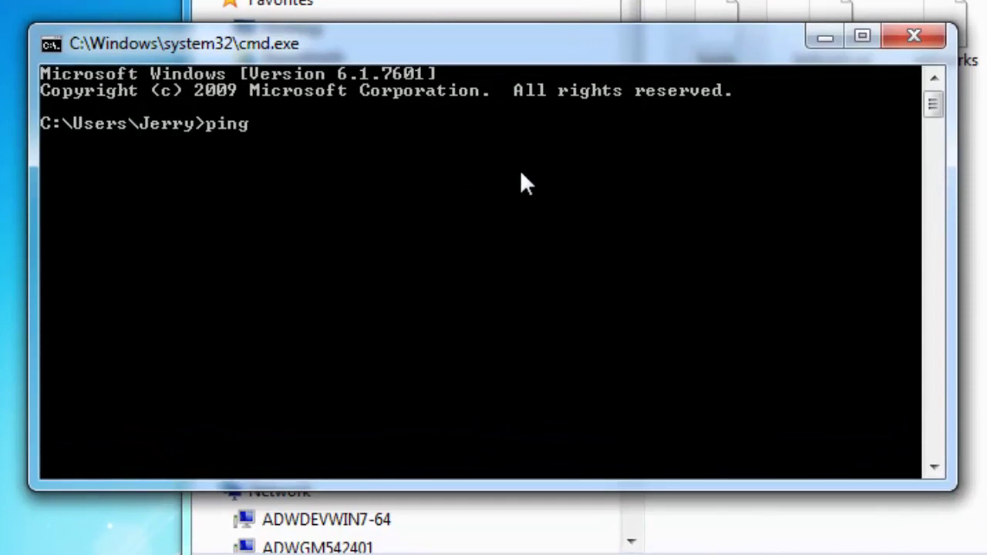
type("wmailserver")
key("Return")
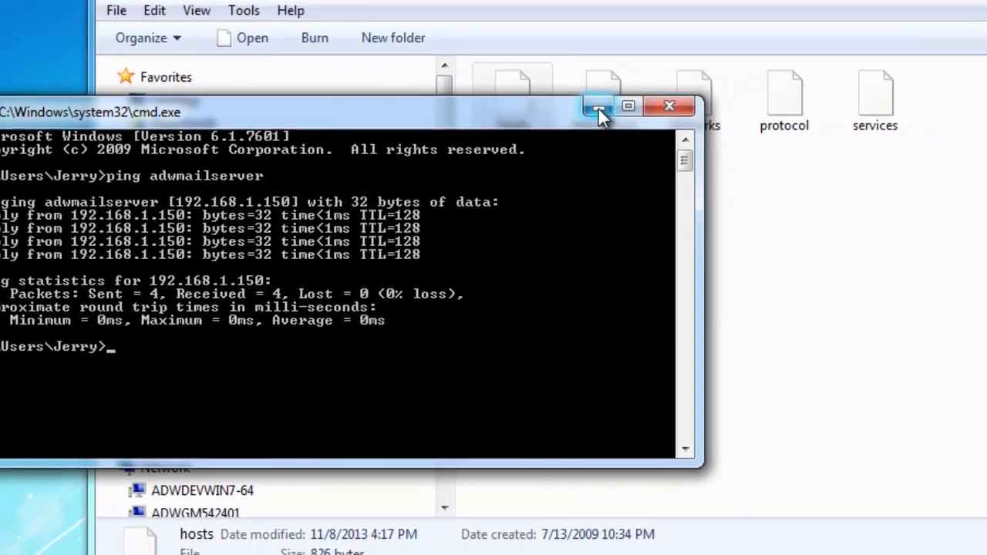
Move the hosts file from etc to the desktop with administrator permission and open it
left_click(825, 36)
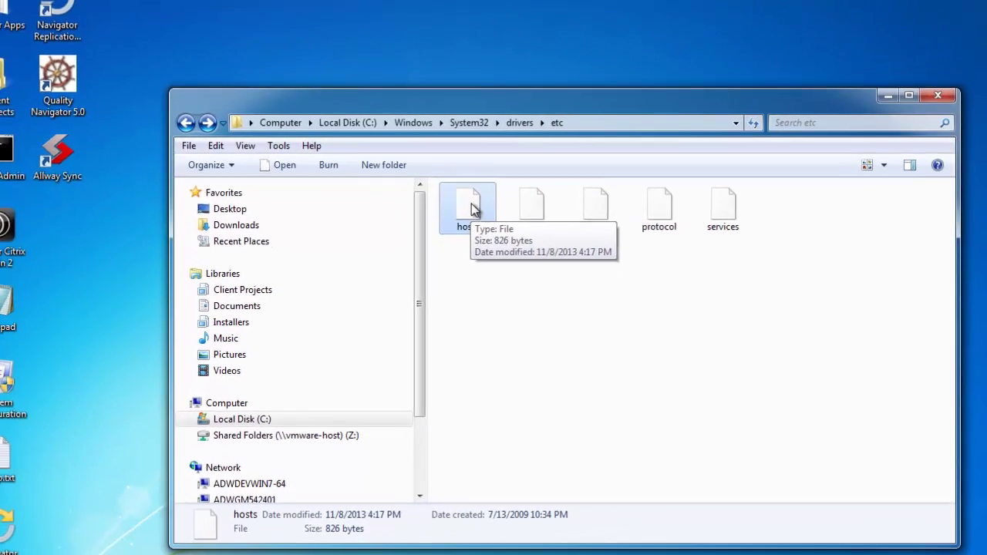
left_click_drag(379, 149, 118, 243)
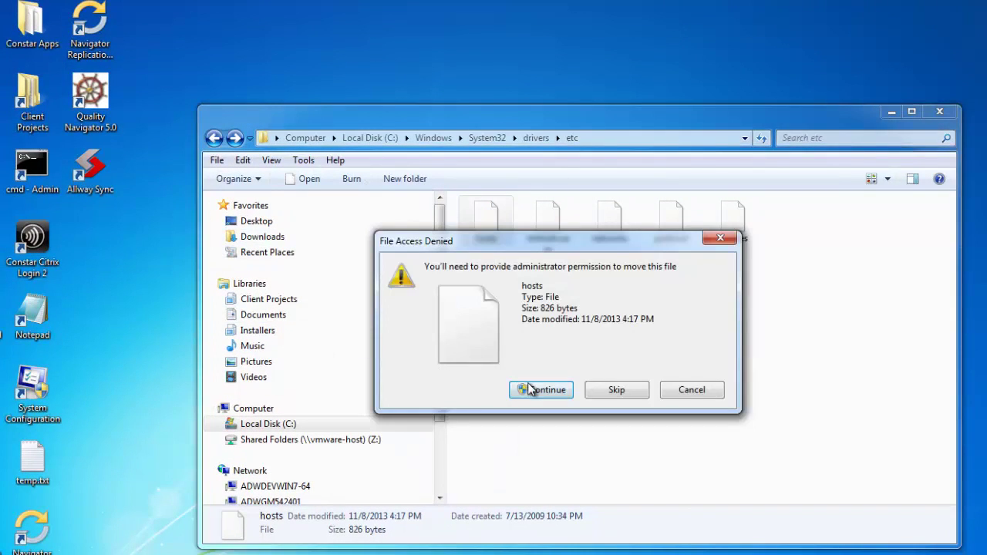
left_click(530, 390)
double_click(99, 237)
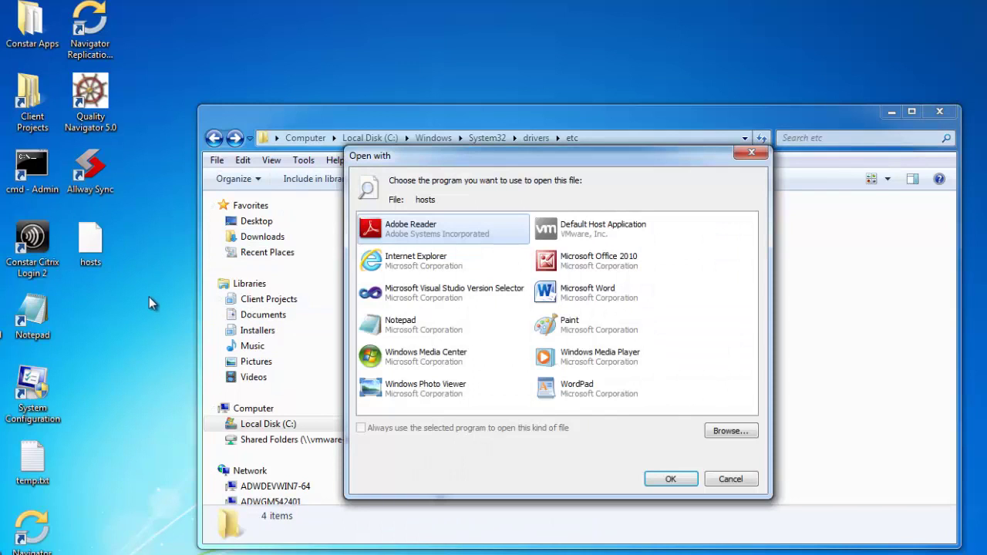
Open hosts in Notepad, append the line '192.168.1.150 ADWSQLServer', and save on closing
left_click(416, 327)
left_click(684, 481)
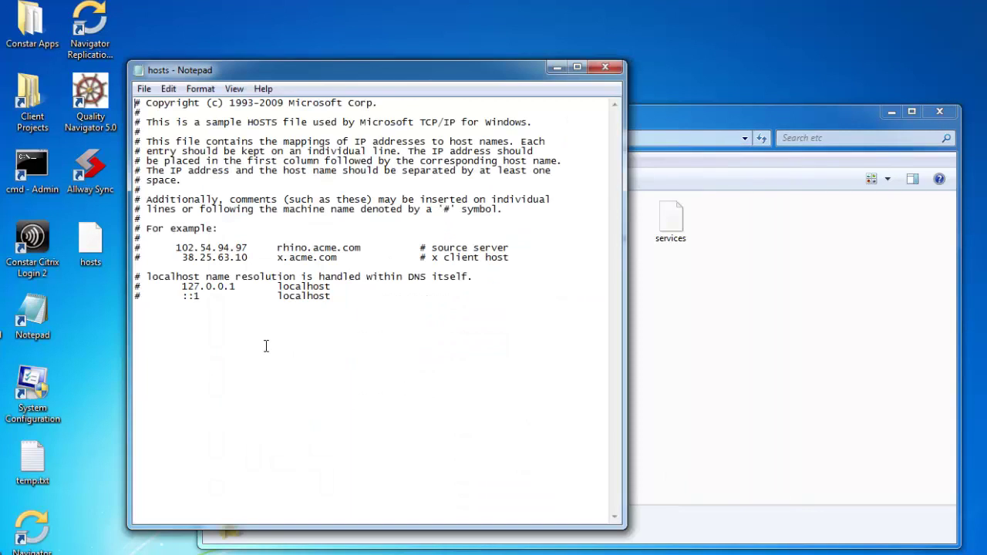
left_click(345, 346)
type("192.168.1.150\tADWSQL")
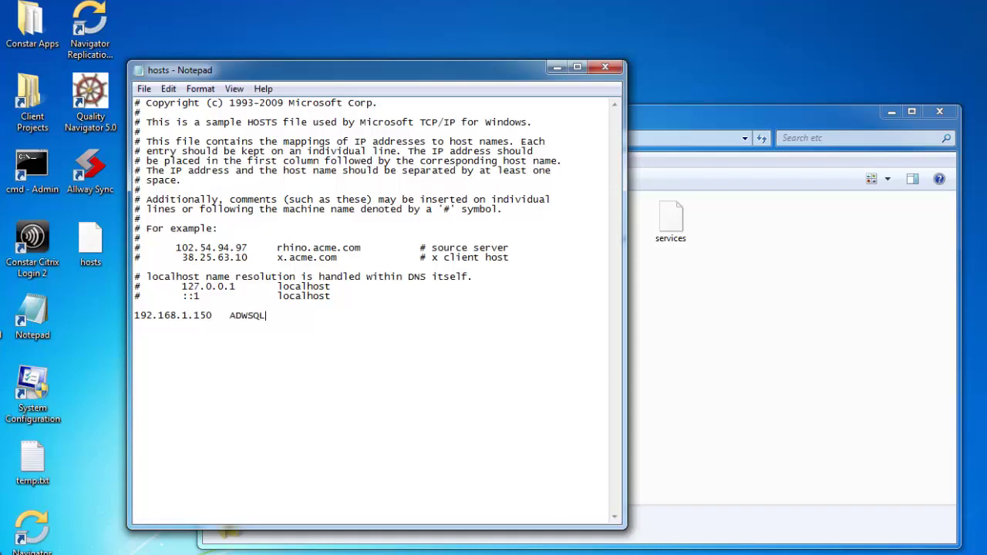
type("Server")
left_click(608, 69)
left_click(531, 343)
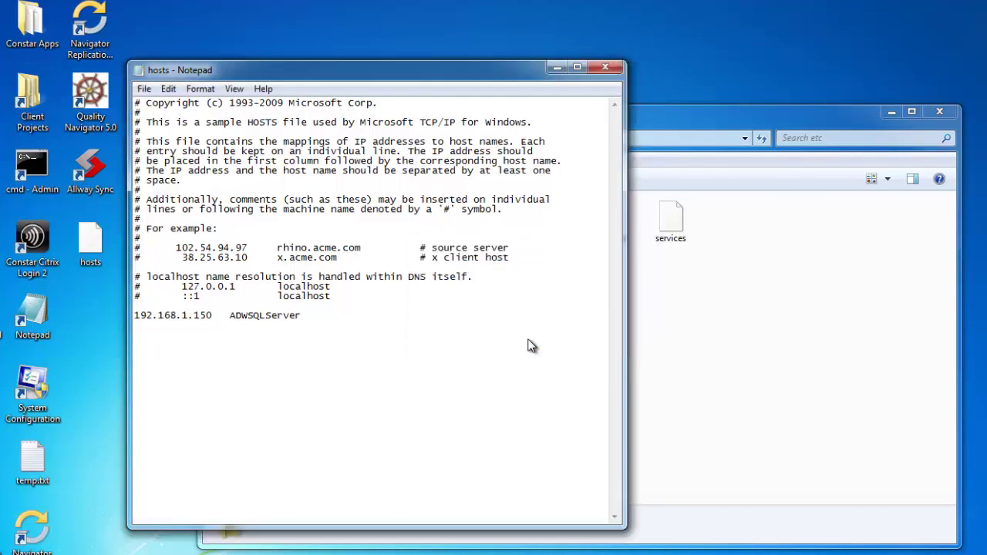
Move the edited hosts file from the desktop back into etc, granting administrator permission
left_click(91, 241)
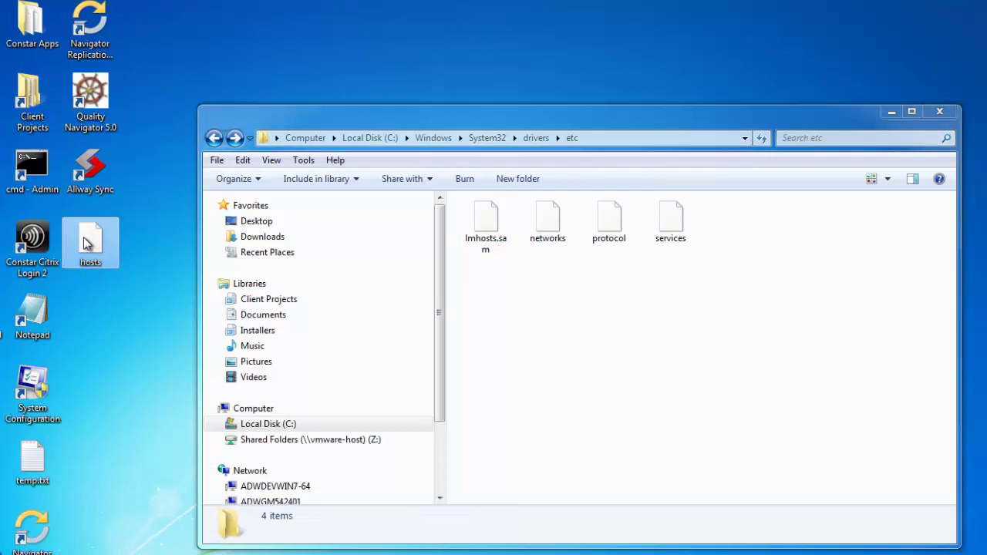
left_click_drag(86, 244, 576, 305)
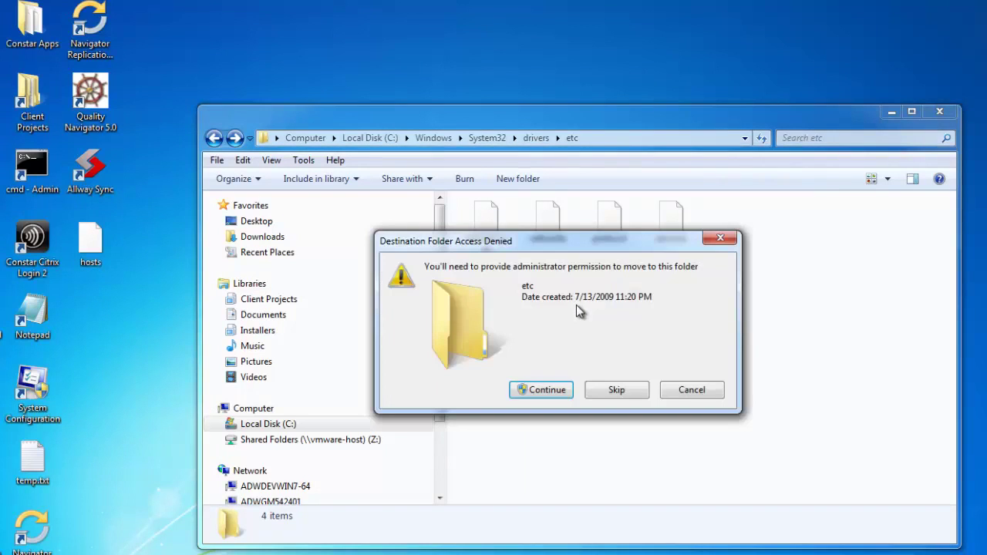
left_click(553, 392)
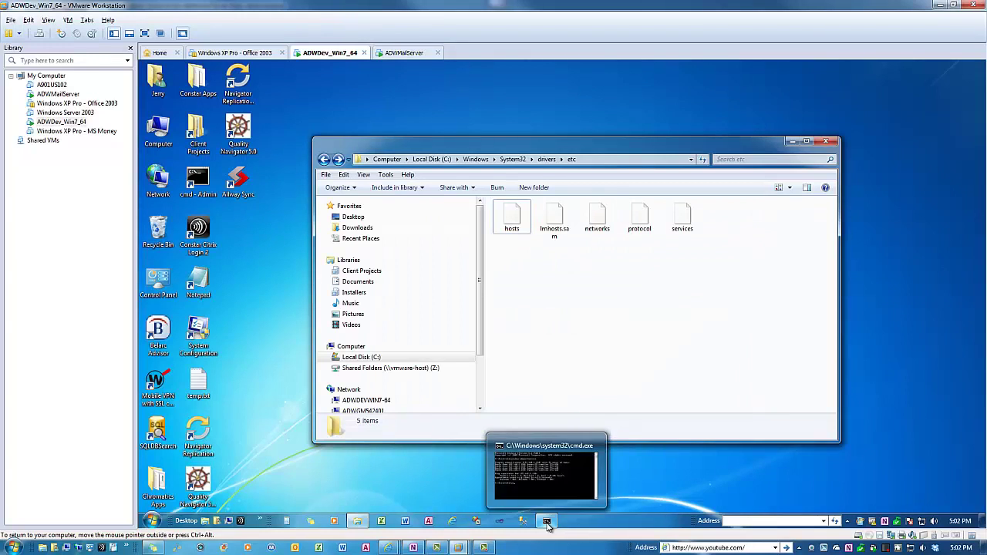
left_click(546, 520)
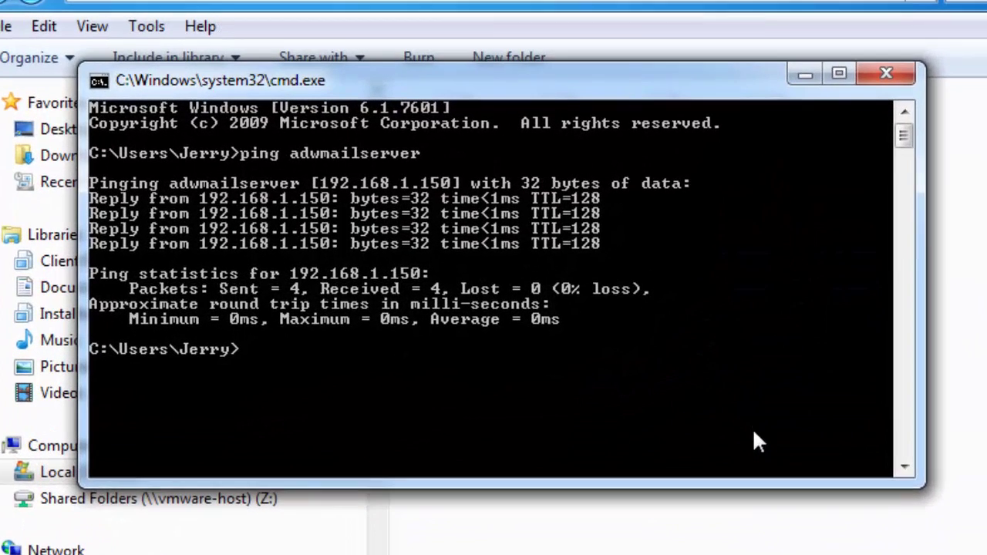
Ping adwsqlserver and confirm it resolves to 192.168.1.150 with 4 of 4 replies
type("ping adwsqlserve")
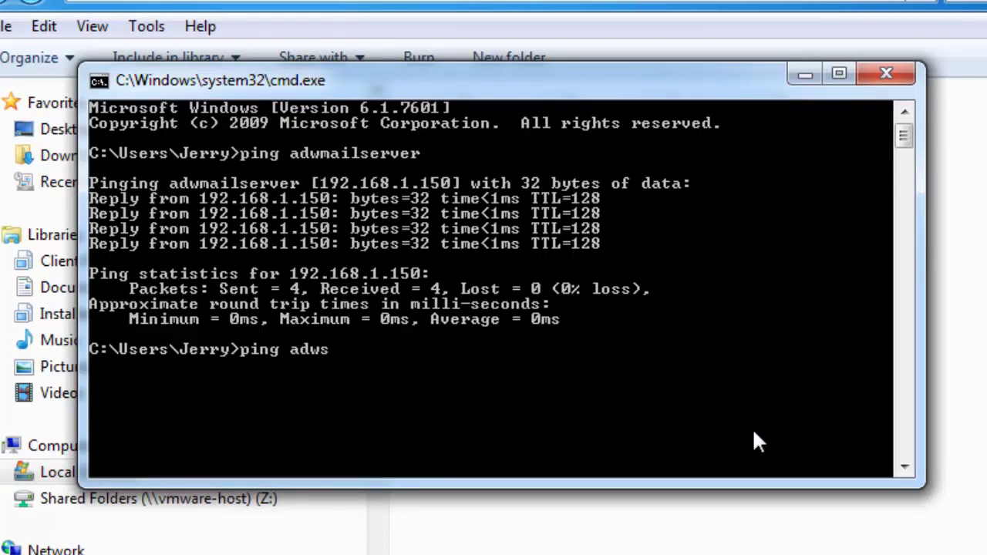
type("r")
key("Return")
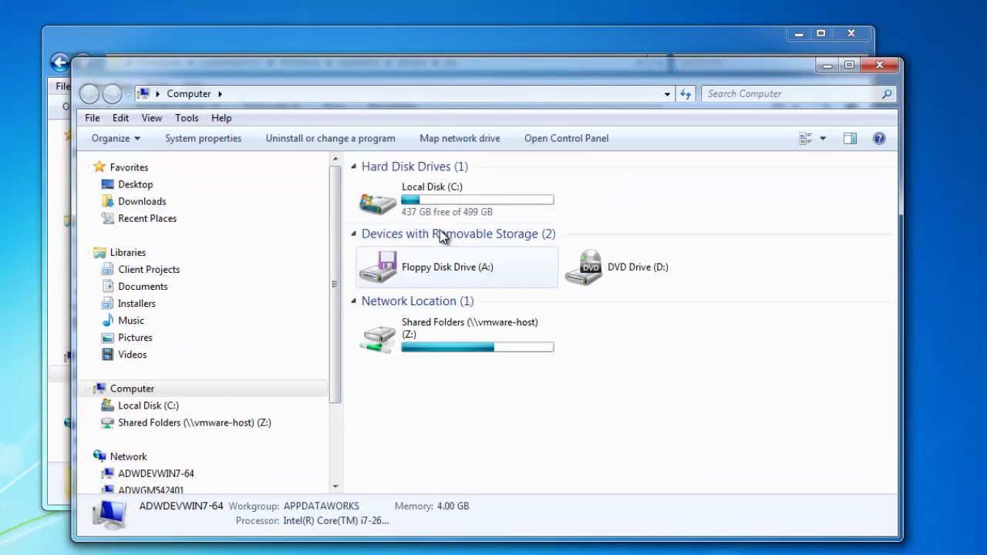
Open \\adwmailserver\testshare from the Explorer address bar
left_click(262, 92)
type("\\\\")
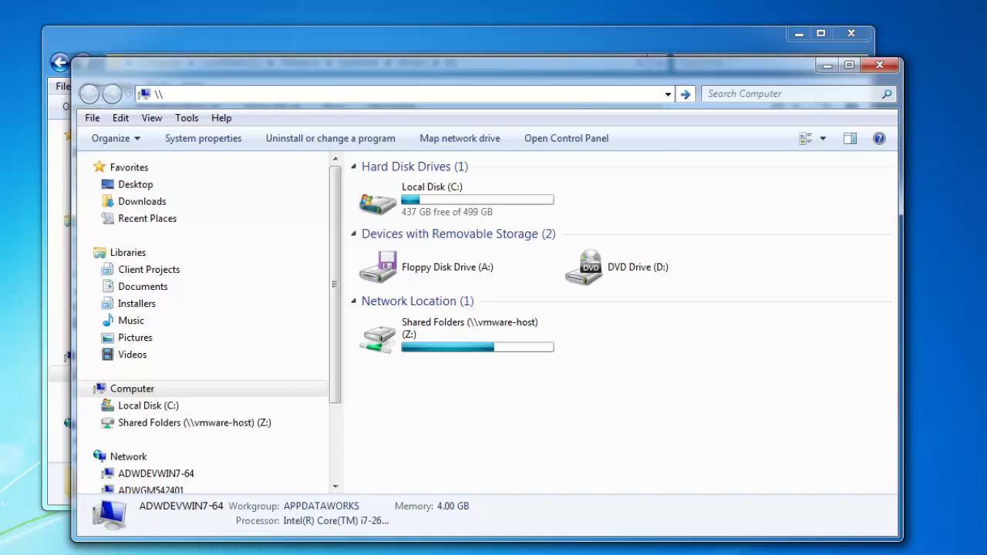
key("Down")
key("Down")
key("Down")
key("Return")
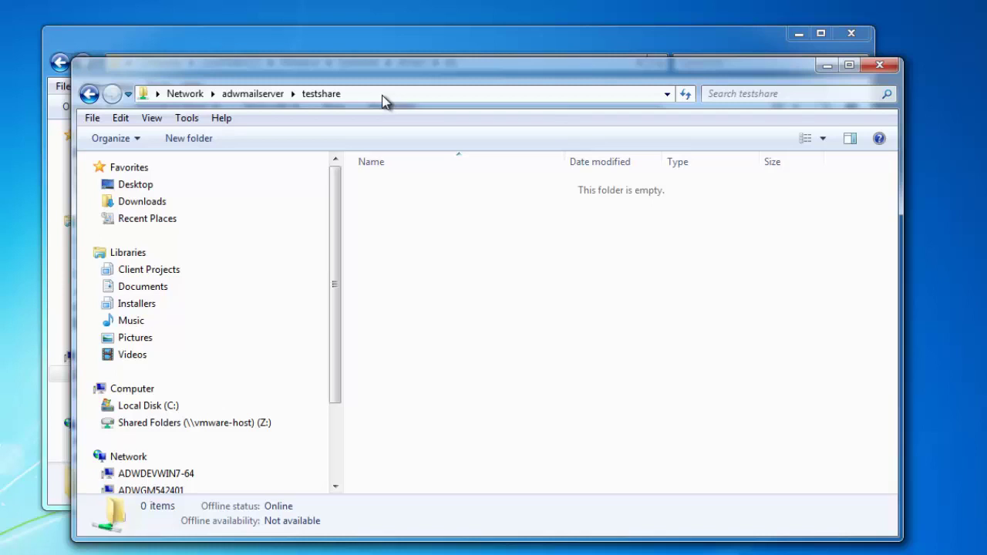
Change the path to \\adwsqlserver\testshare, dismiss the network error, and close the window
left_click(361, 101)
left_click(209, 93)
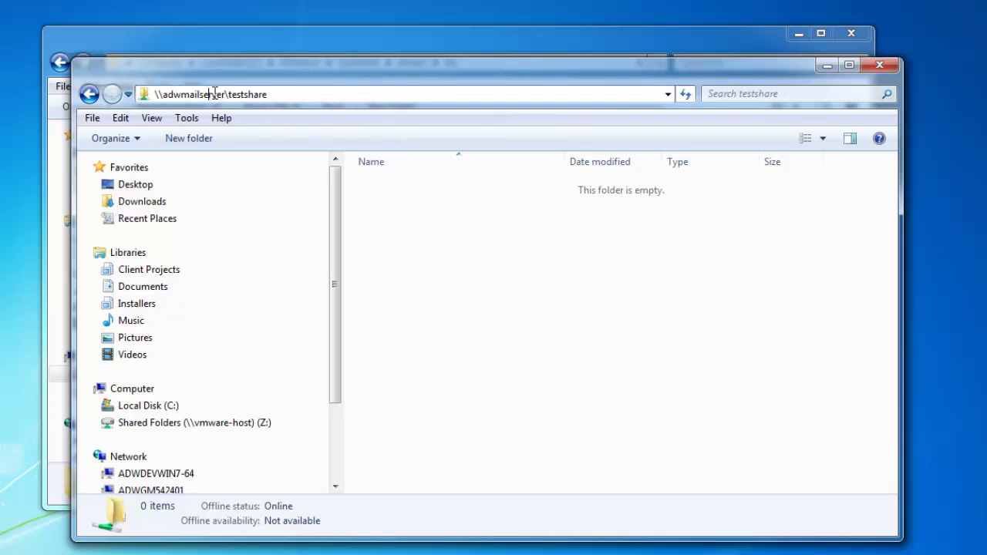
key("ctrl+shift+Left")
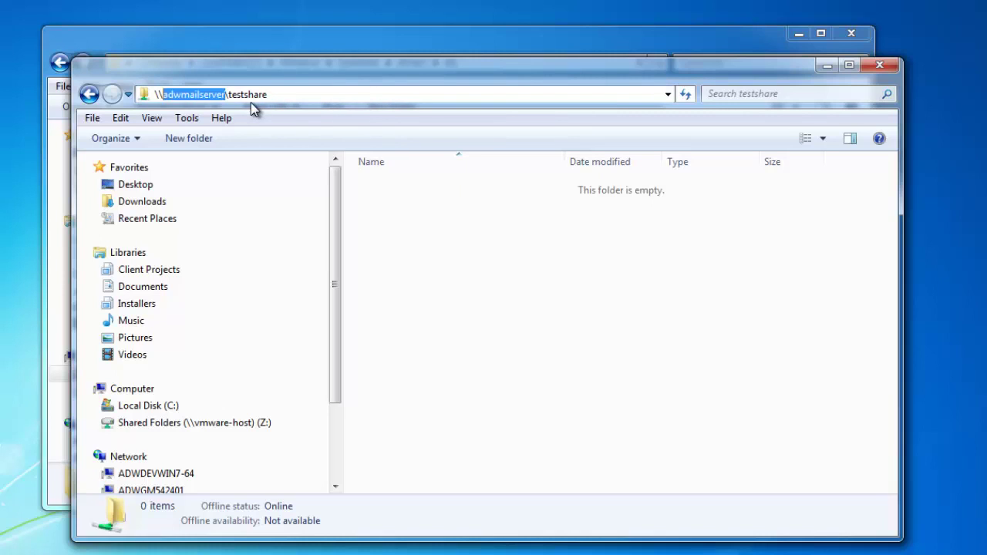
type("adwsqlserver")
key("Return")
left_click(602, 288)
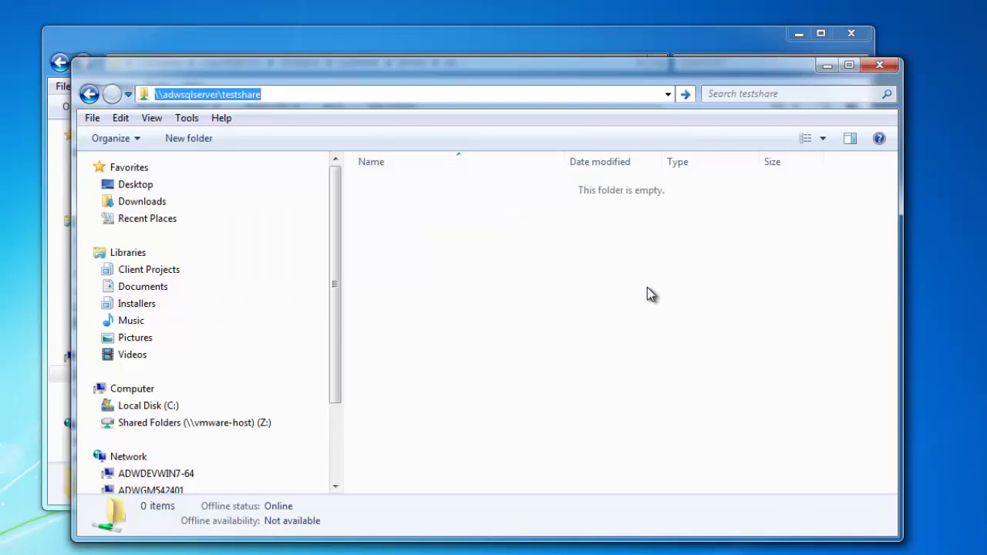
left_click(880, 68)
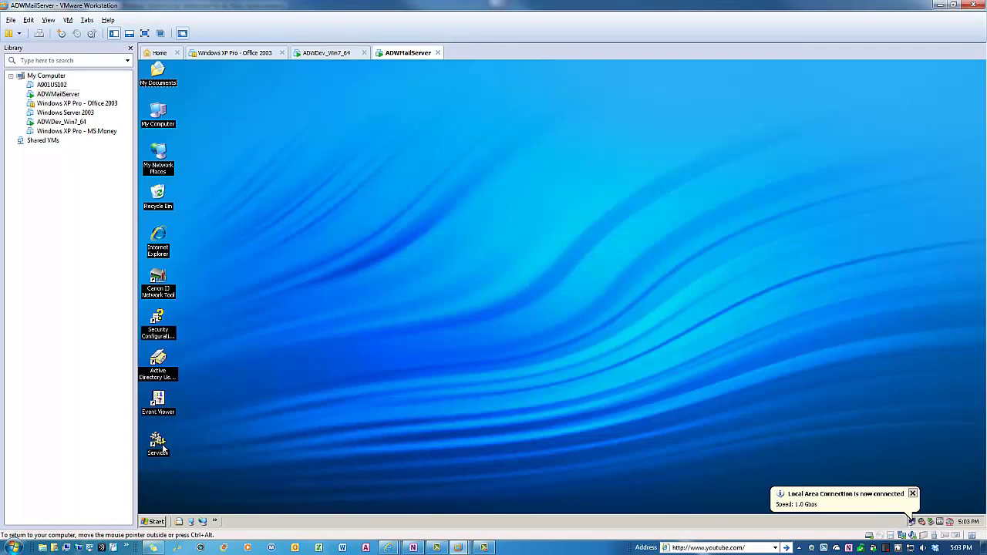
Launch regedit on the mail server and add a DWORD named DisableStrictNameChecking under lanmanserver\parameters
left_click(155, 522)
left_click(263, 364)
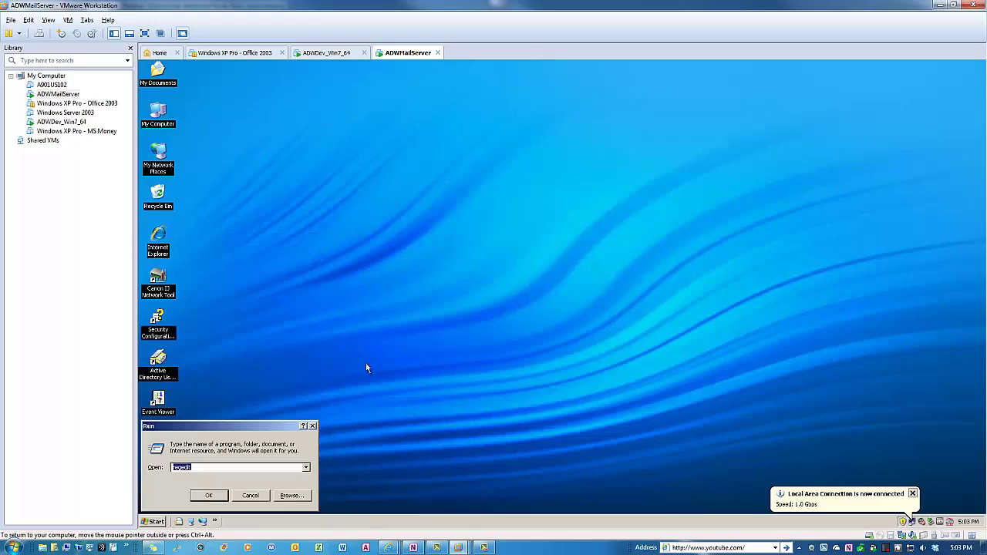
key("Return")
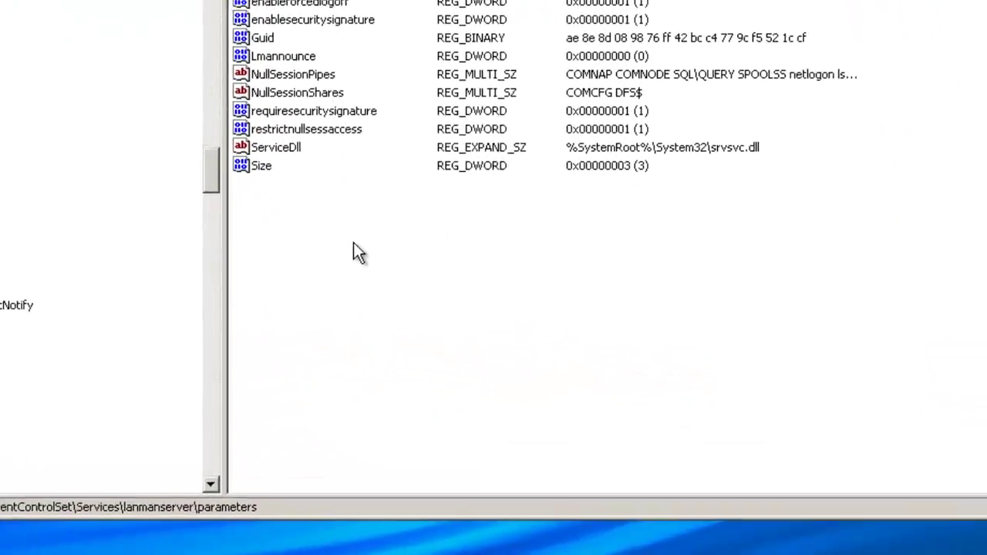
right_click(544, 260)
mouse_move(345, 252)
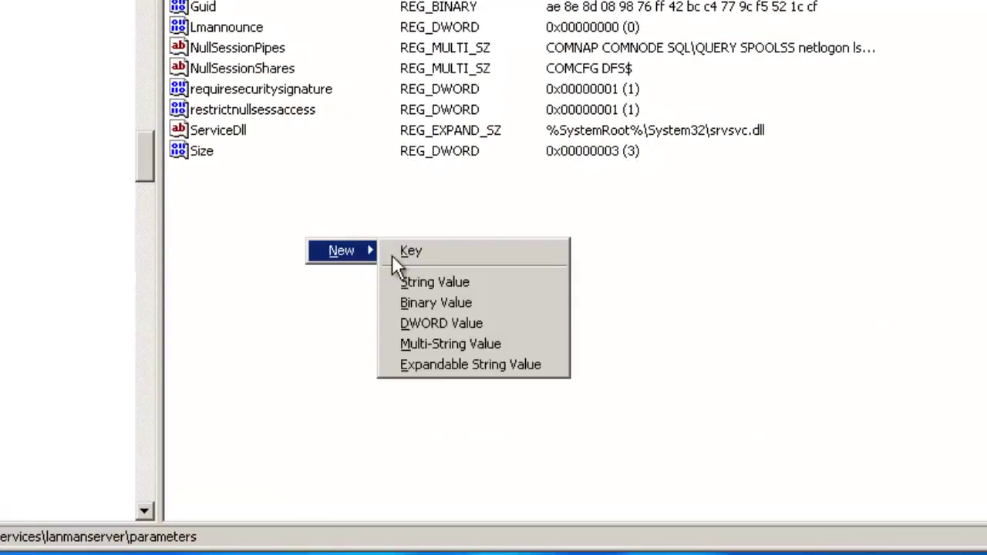
left_click(437, 324)
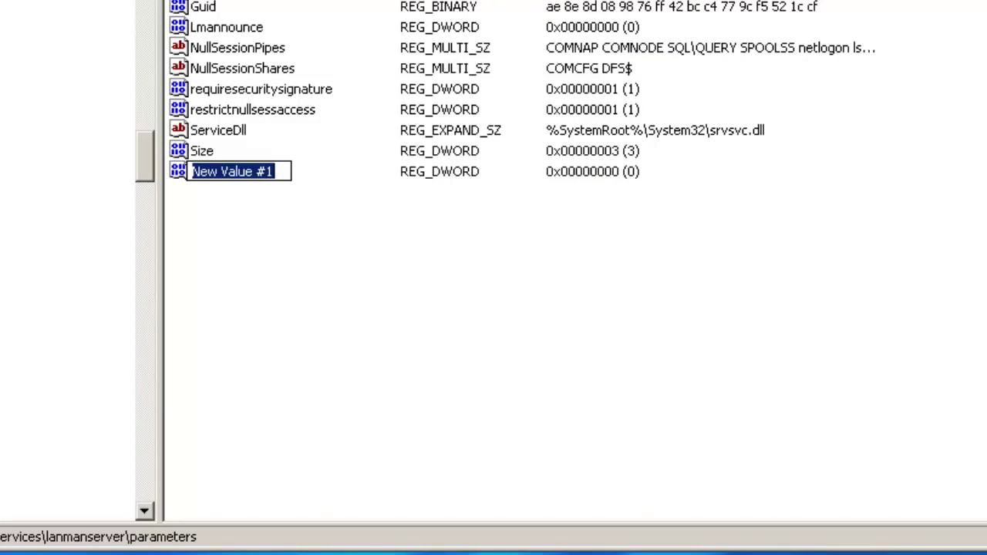
left_click(286, 170)
key("ctrl+a")
type("DisableStrictNameChecking")
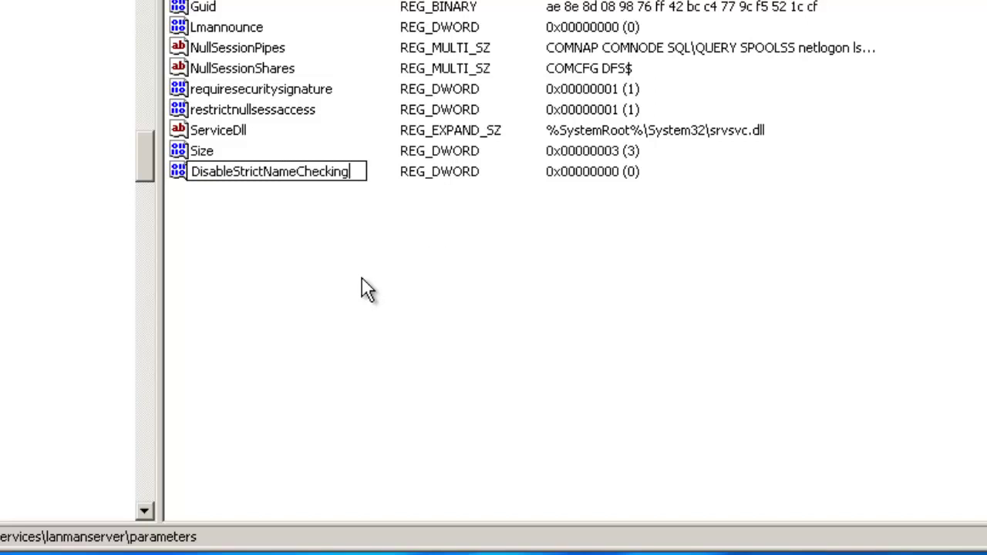
key("Return")
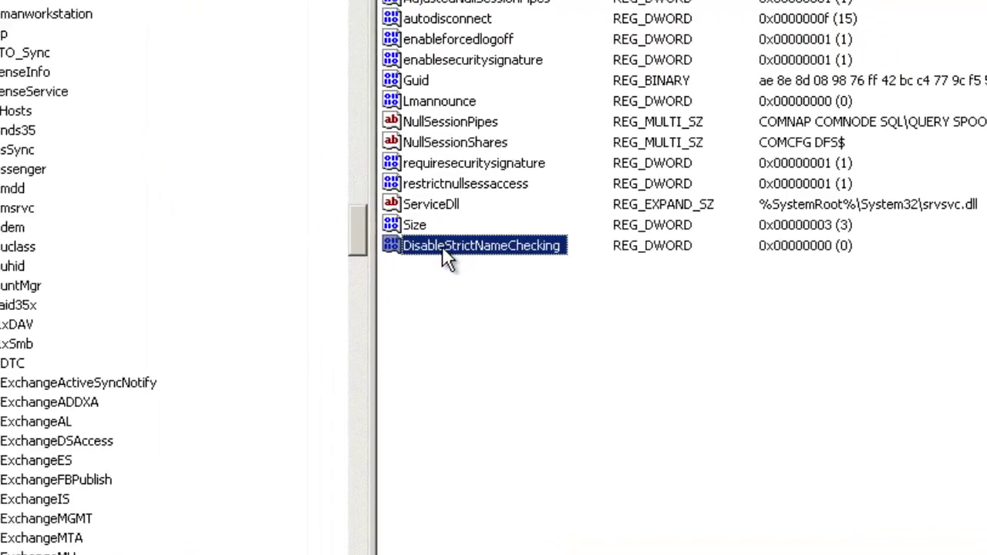
Set DisableStrictNameChecking to decimal 1, then return to the Win7 VM
double_click(230, 173)
left_click(297, 210)
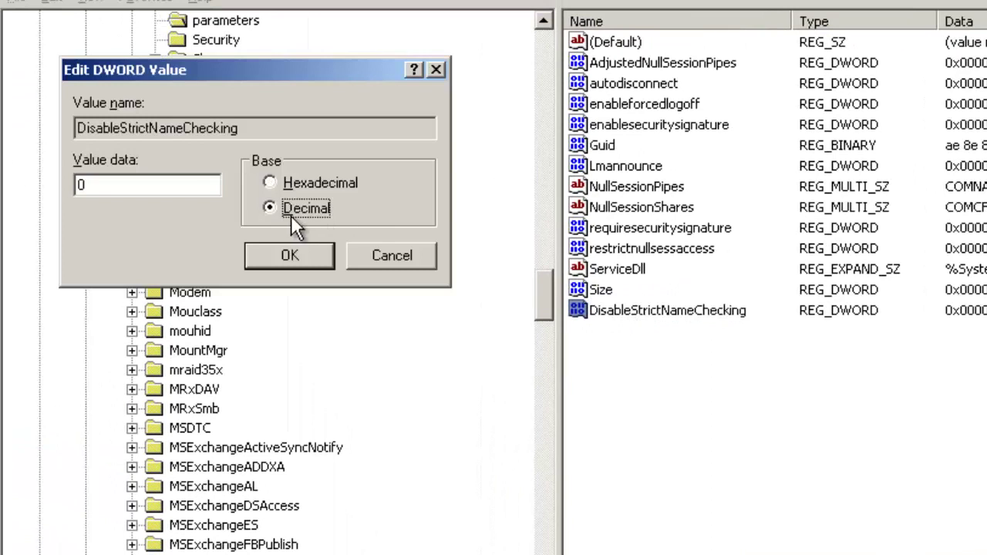
left_click(159, 187)
key("BackSpace")
type("1")
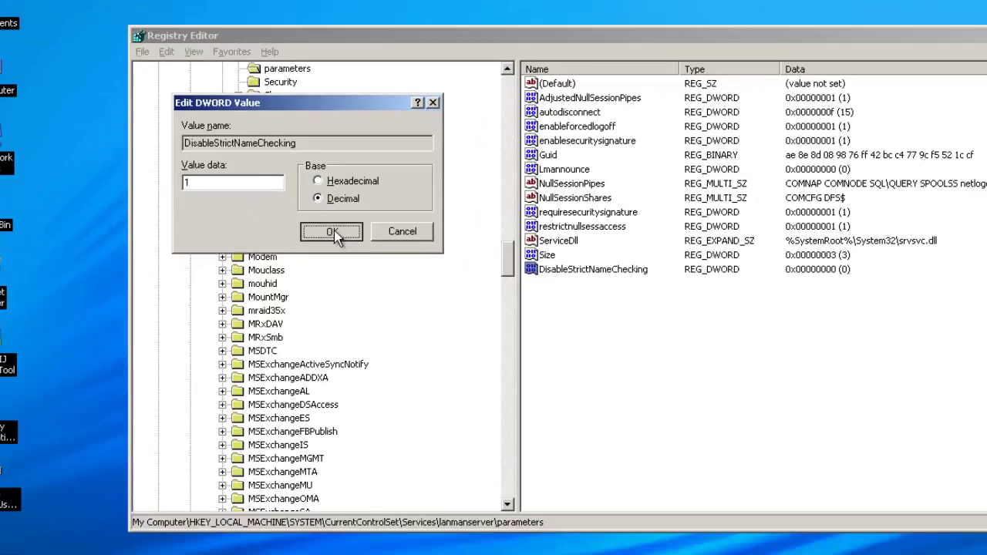
left_click(296, 255)
left_click(320, 53)
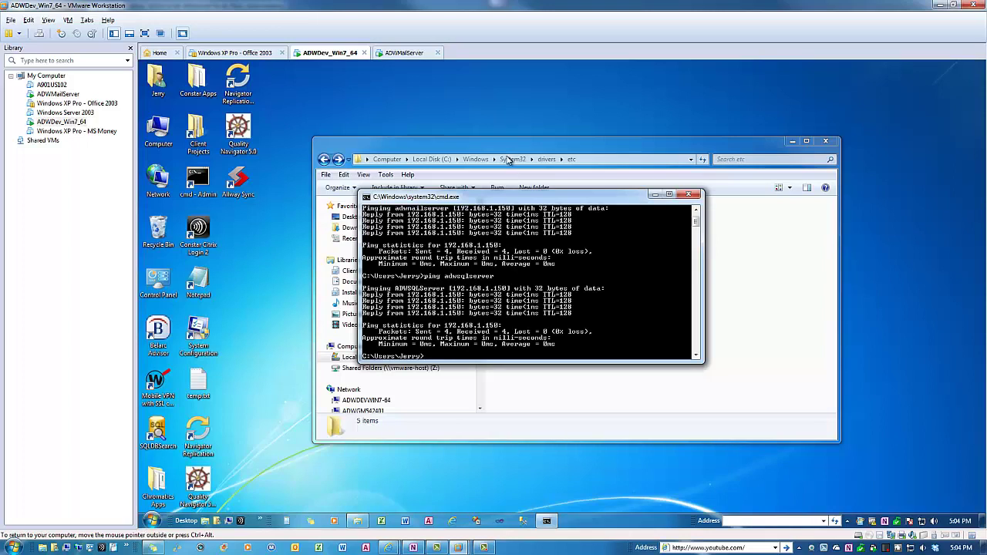
From Computer on Win7, try \\adwsqlserver\testshare, cancel the network error, and return to ADWMailServer
double_click(165, 138)
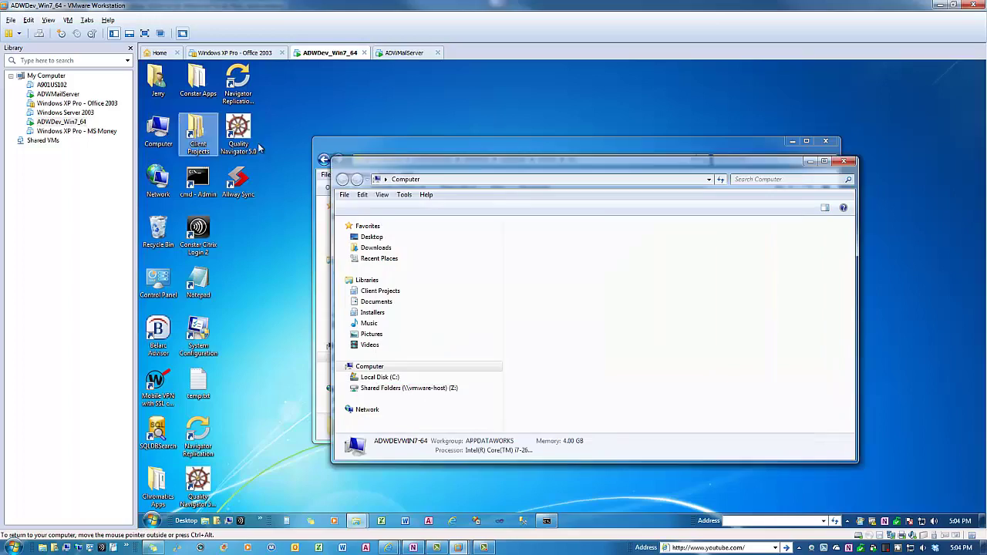
left_click(446, 182)
type("\\\\ad")
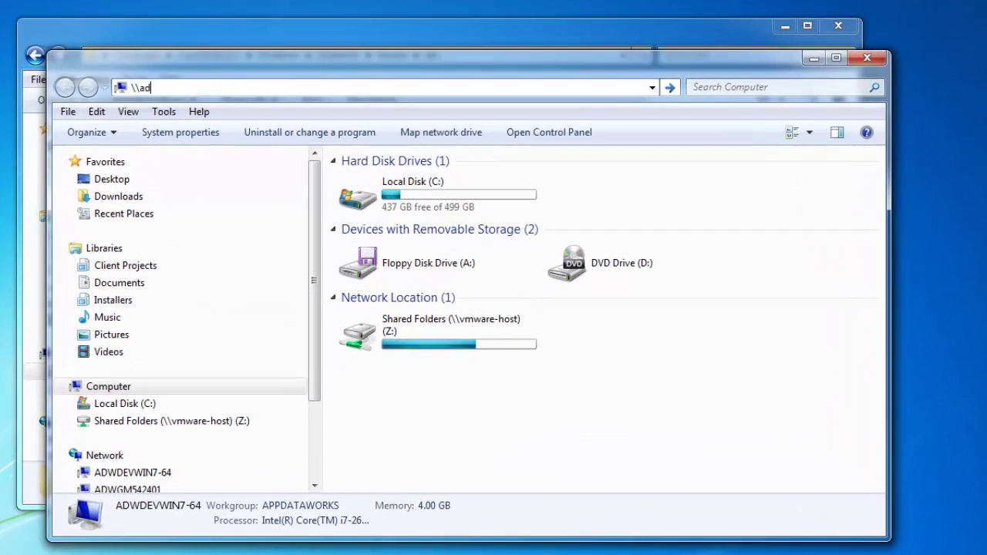
type("wsqlserver\\testshare")
key("Return")
left_click_drag(433, 63, 420, 80)
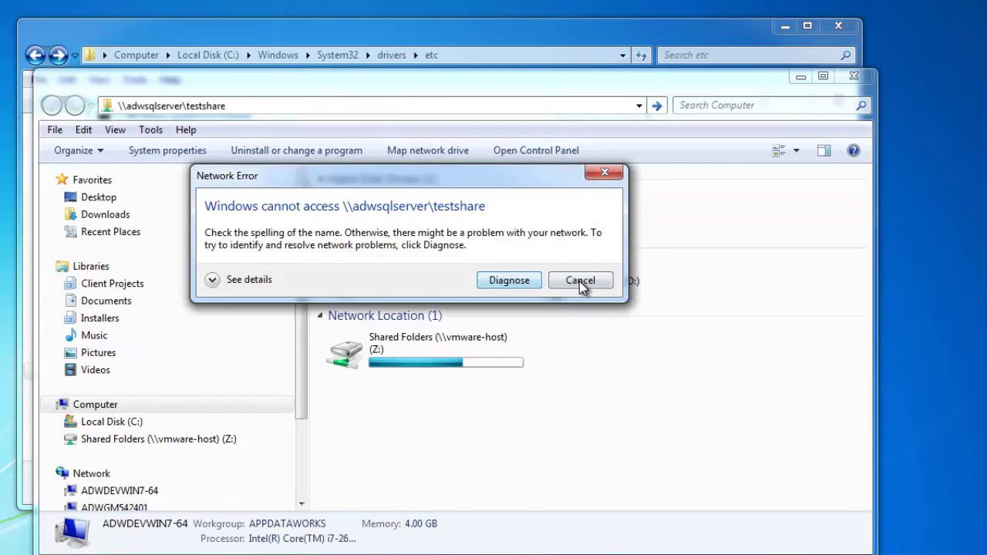
left_click(579, 281)
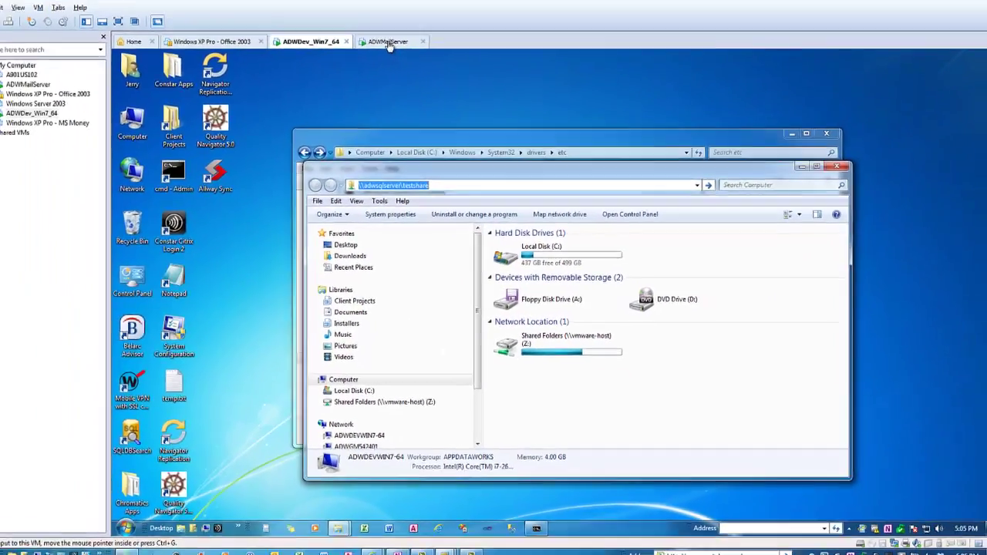
left_click(407, 53)
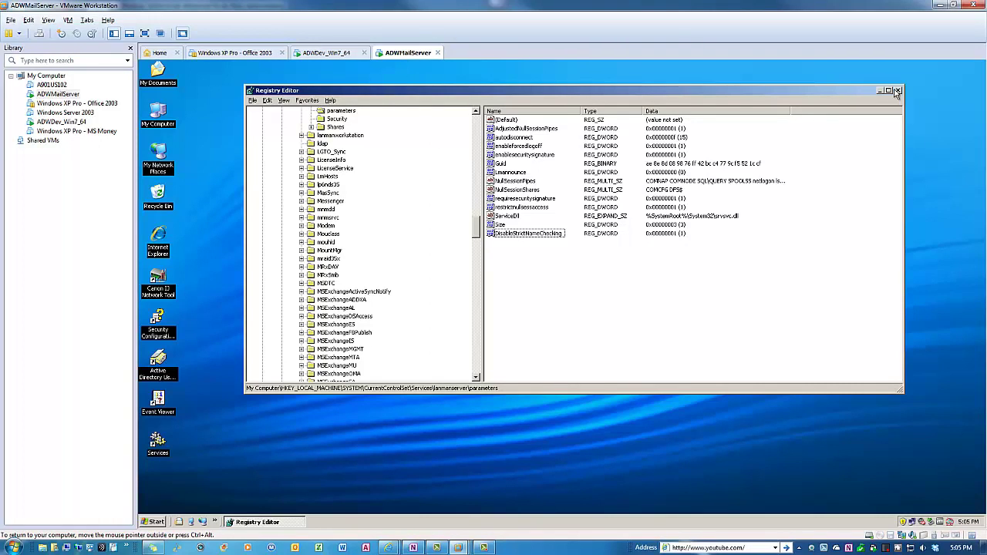
Close Registry Editor and restart the mail server with reason Application: Maintenance (Planned)
left_click(898, 91)
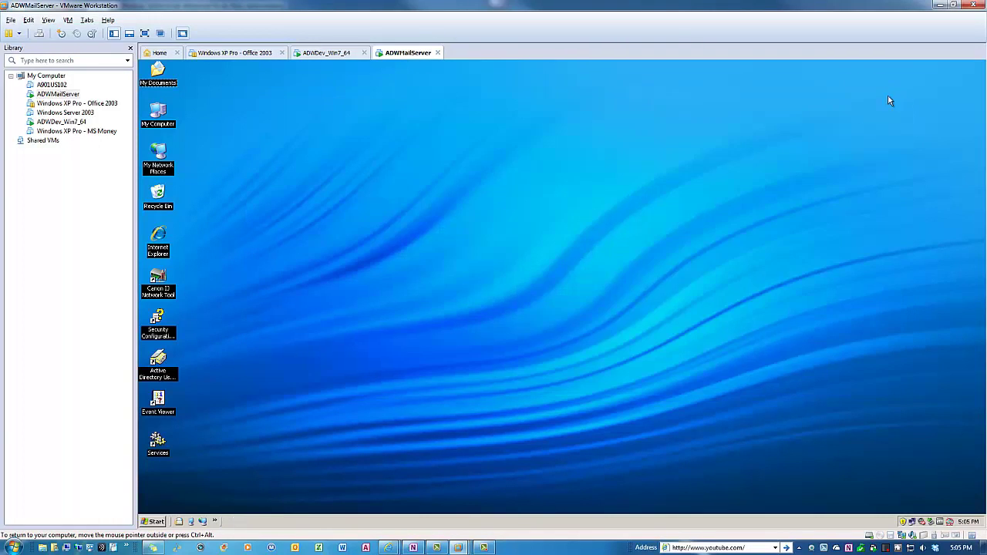
left_click(152, 521)
left_click(313, 507)
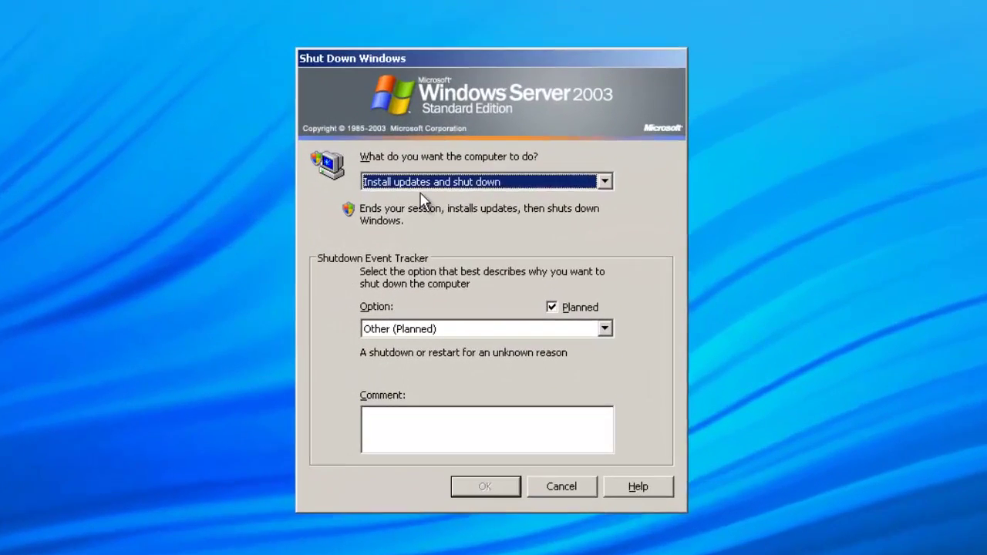
left_click(419, 182)
left_click(423, 233)
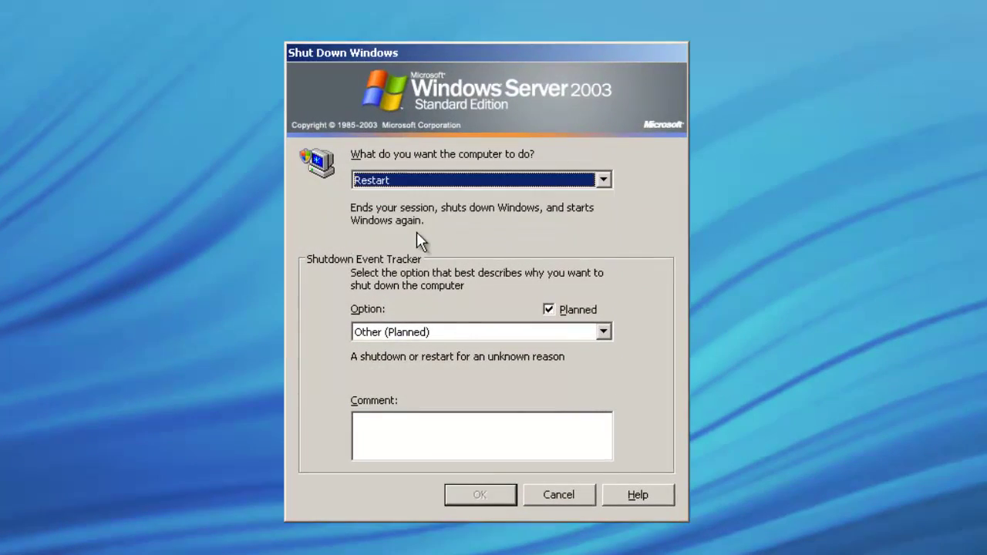
left_click(430, 332)
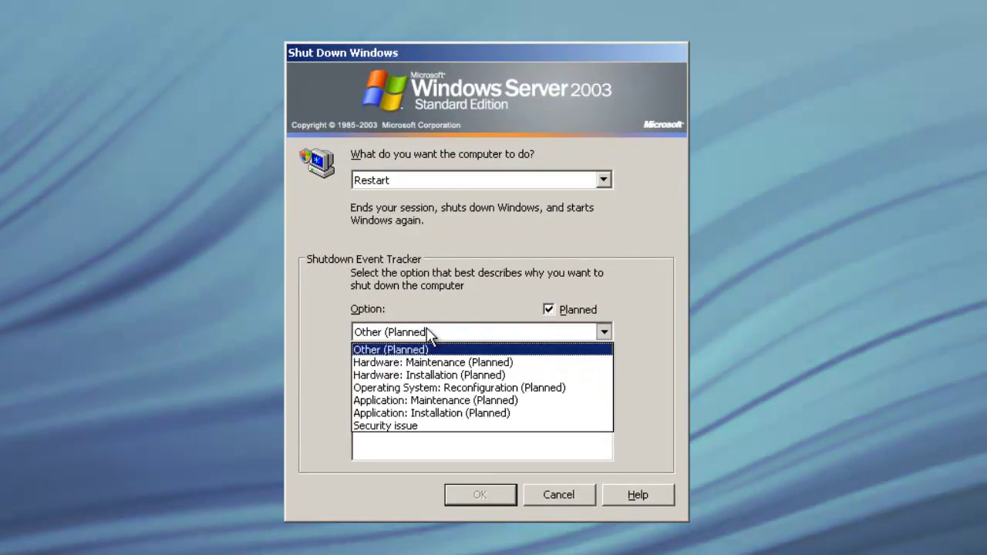
left_click(426, 401)
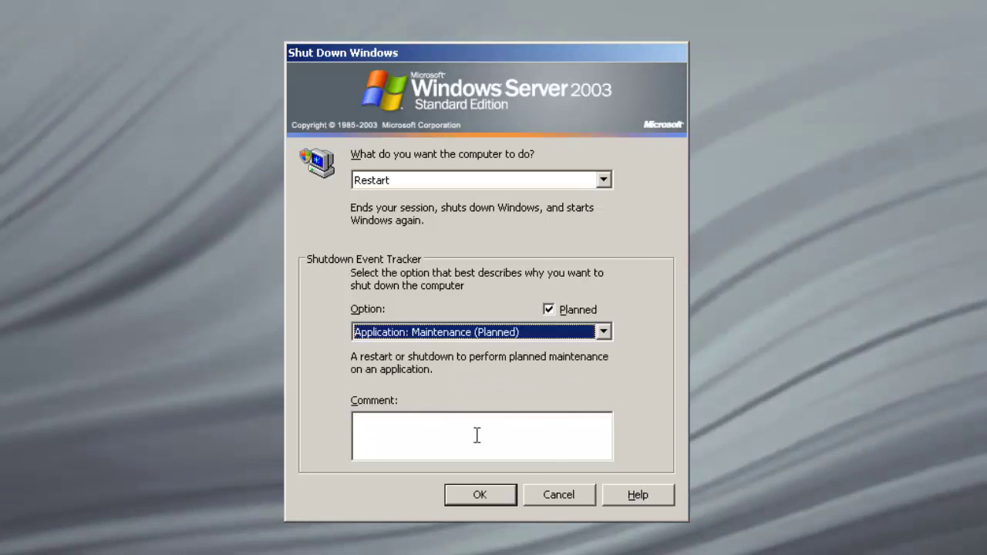
left_click(482, 495)
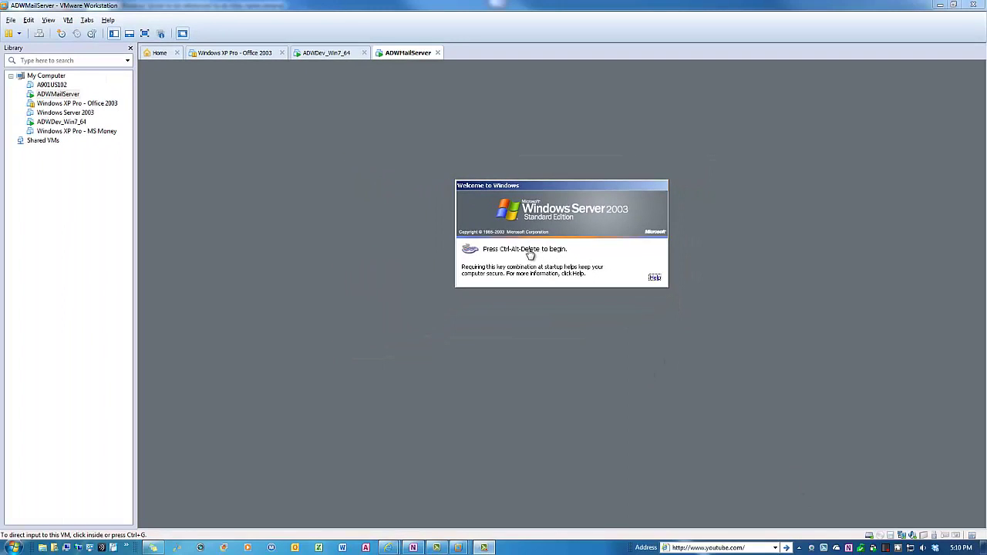
Send Ctrl+Alt+Del to ADWMailServer and log back in with the account password
left_click(526, 254)
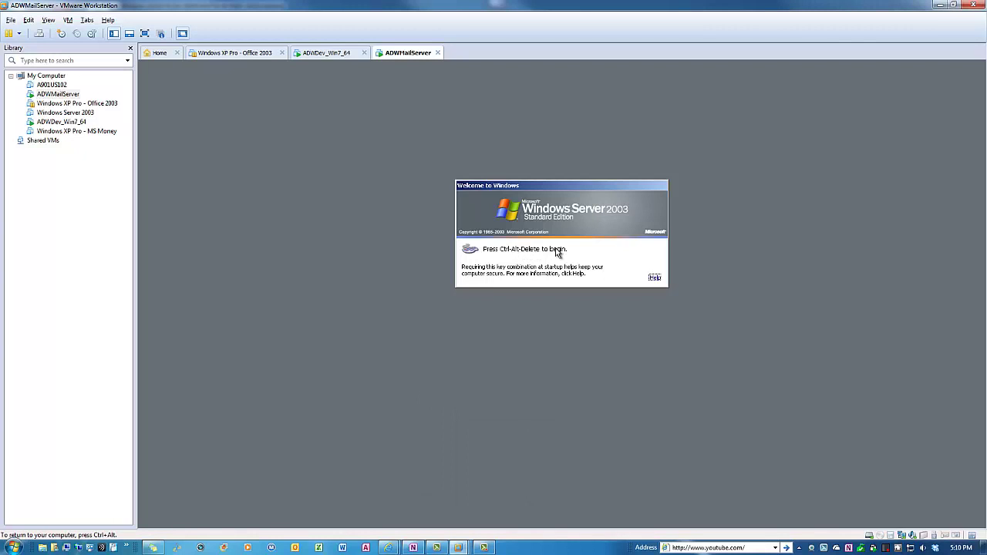
key("ctrl+alt+Insert")
type("**********")
key("Return")
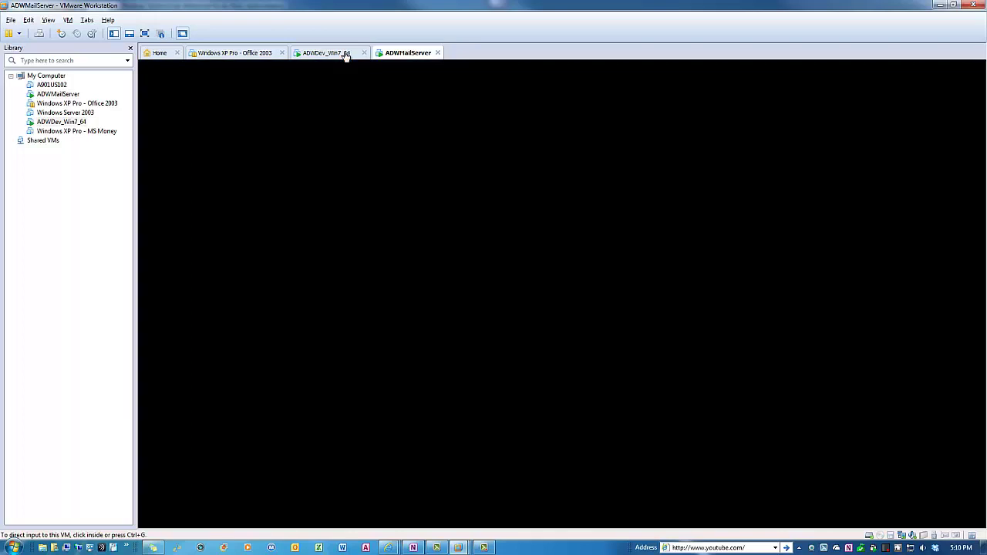
On the Win7 VM, open \\adwsqlserver\testshare from the Computer window's address bar
left_click(345, 53)
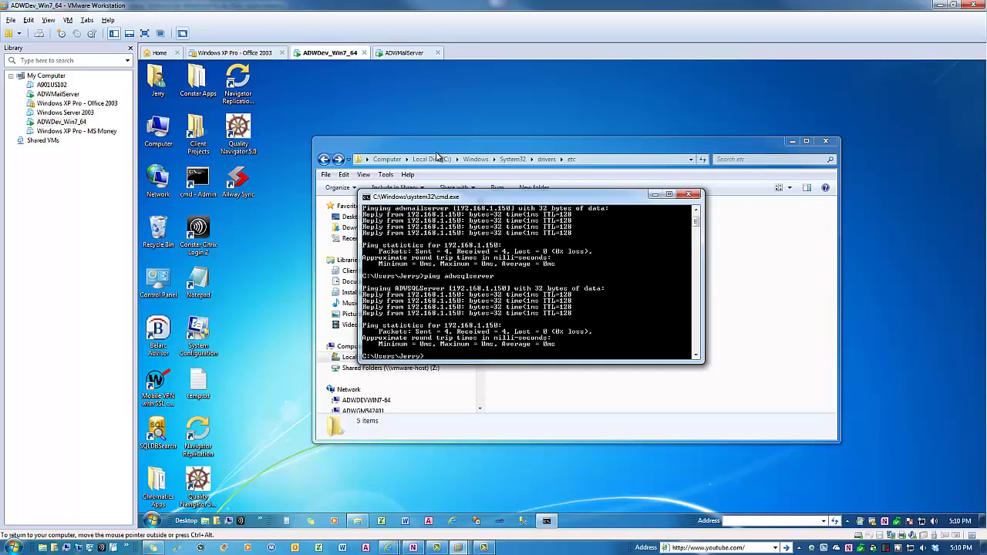
double_click(161, 132)
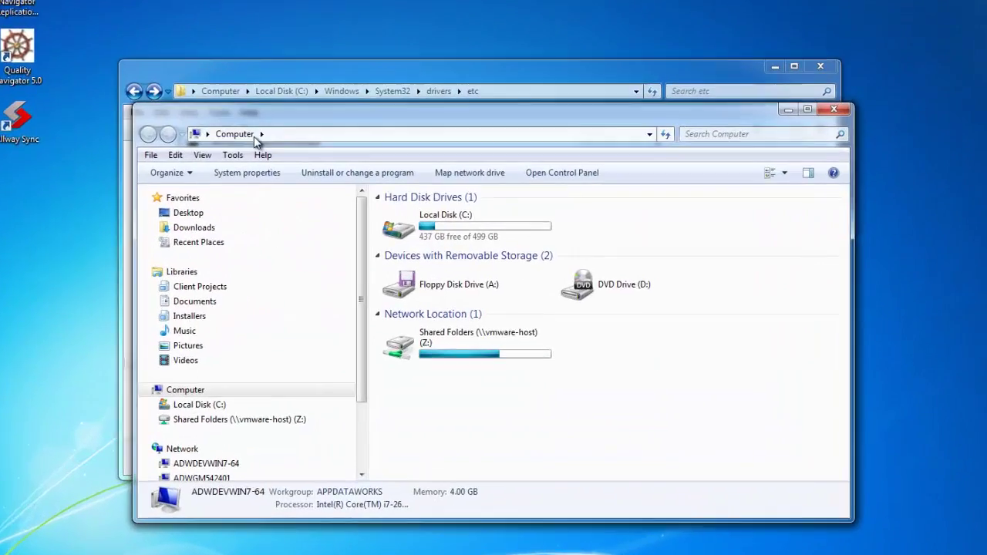
left_click(442, 192)
type("\\\\")
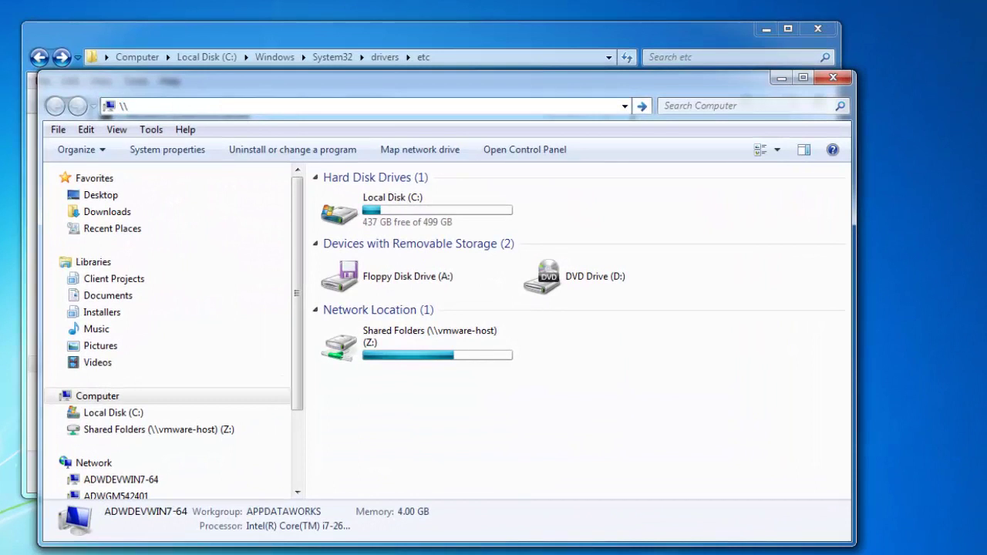
type("adwsqlserver\\testshar")
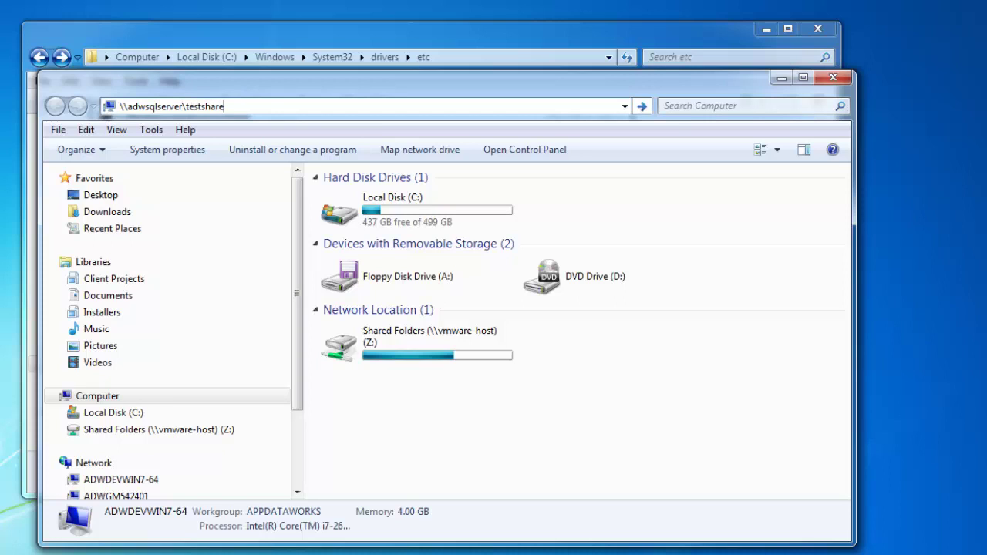
type("e")
key("Return")
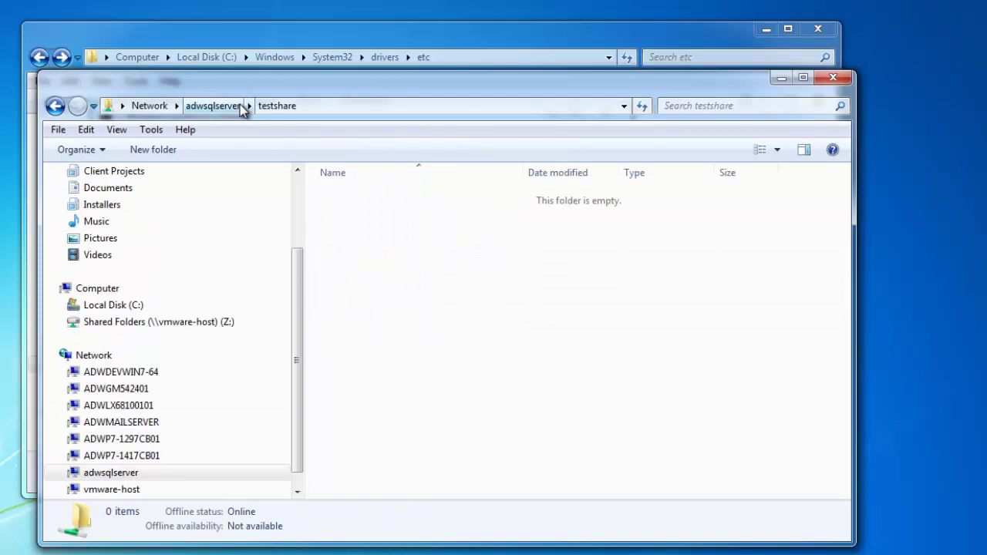
Change the server name in the path to open \\adwmailserver\testshare
left_click(321, 108)
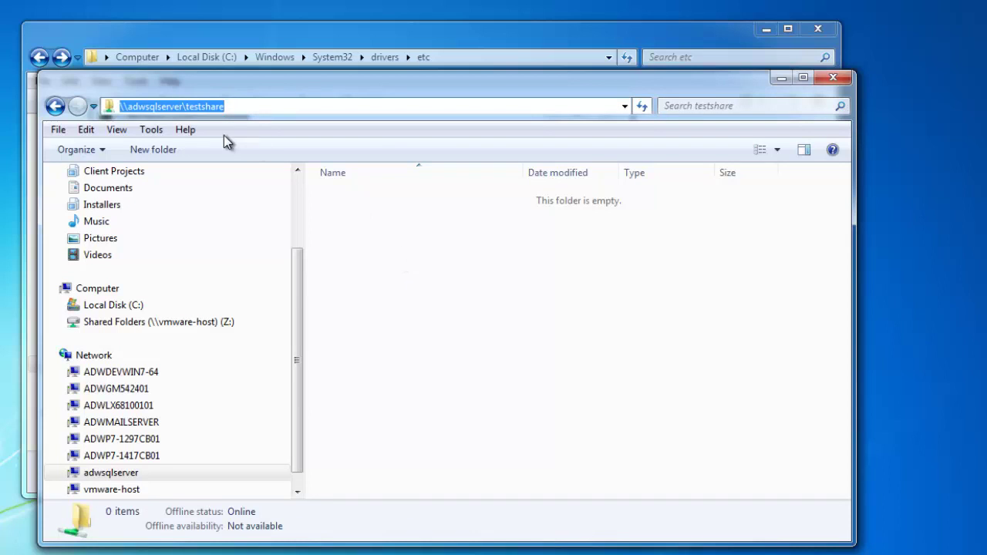
left_click(252, 108)
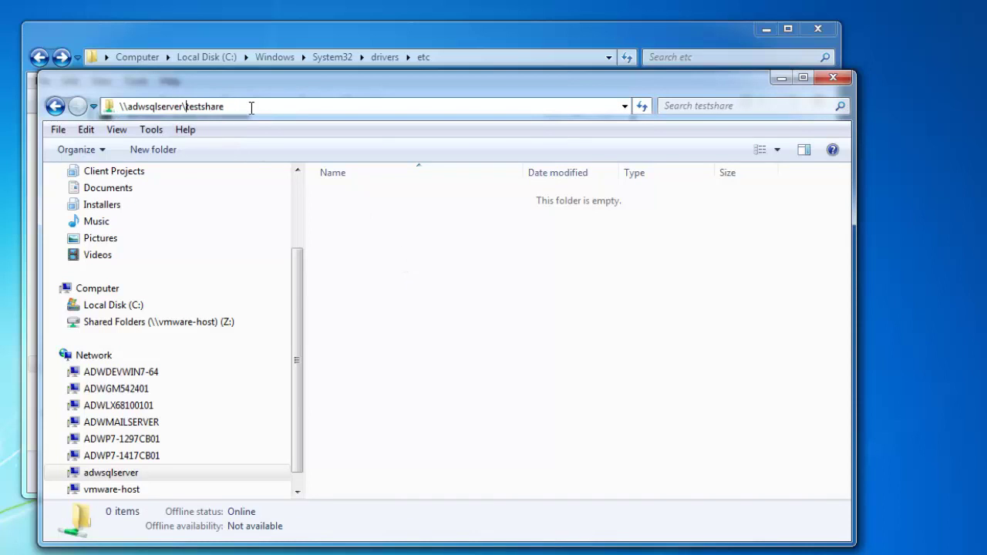
key("ctrl+Left")
key("Left")
key("ctrl+shift+Left")
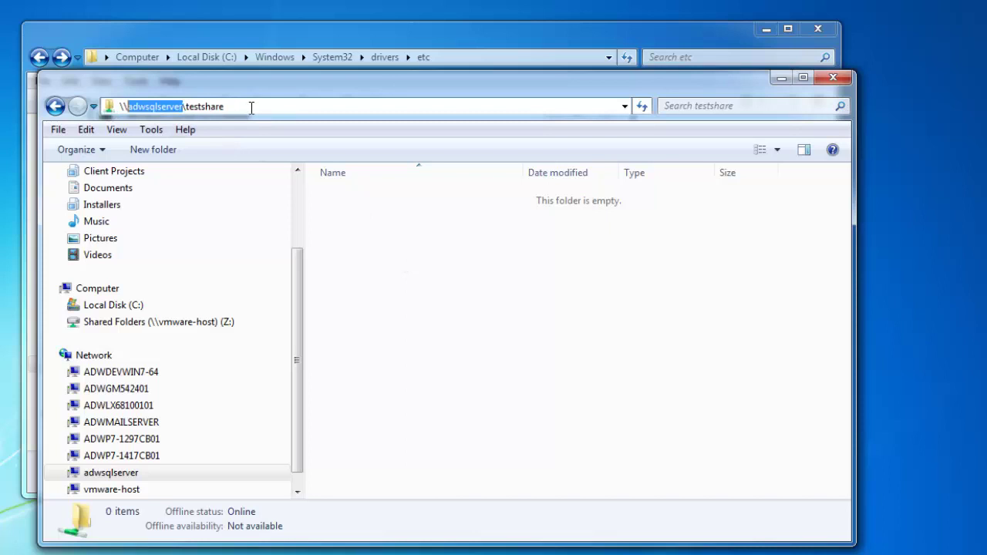
type("adwmailserver")
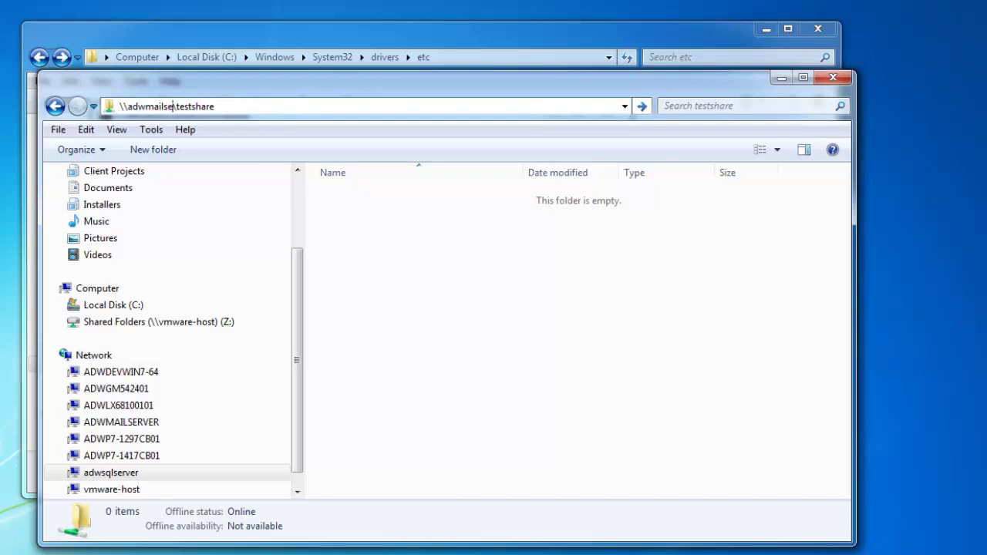
key("Return")
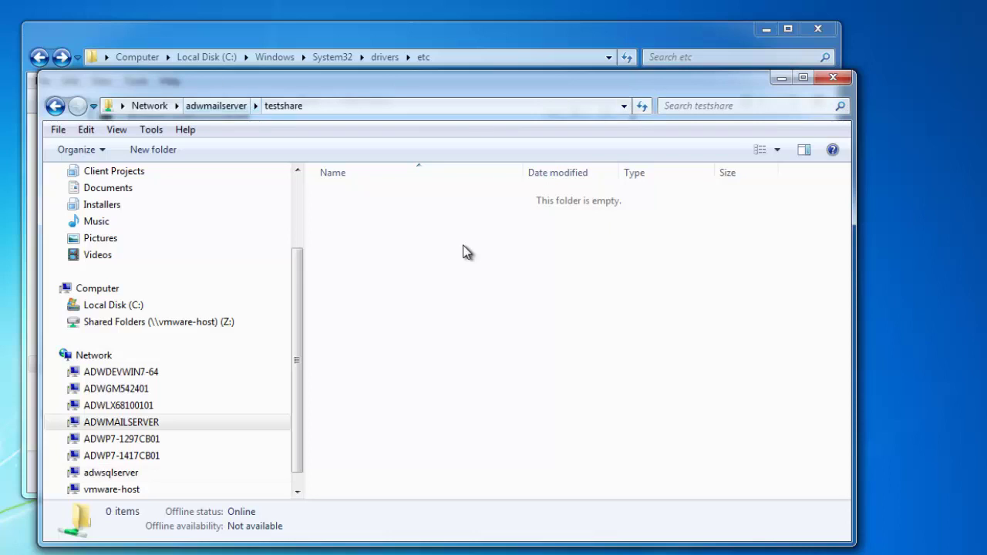
Go back, forward, then back again, ending on the adwsqlserver testshare folder
key("alt+Left")
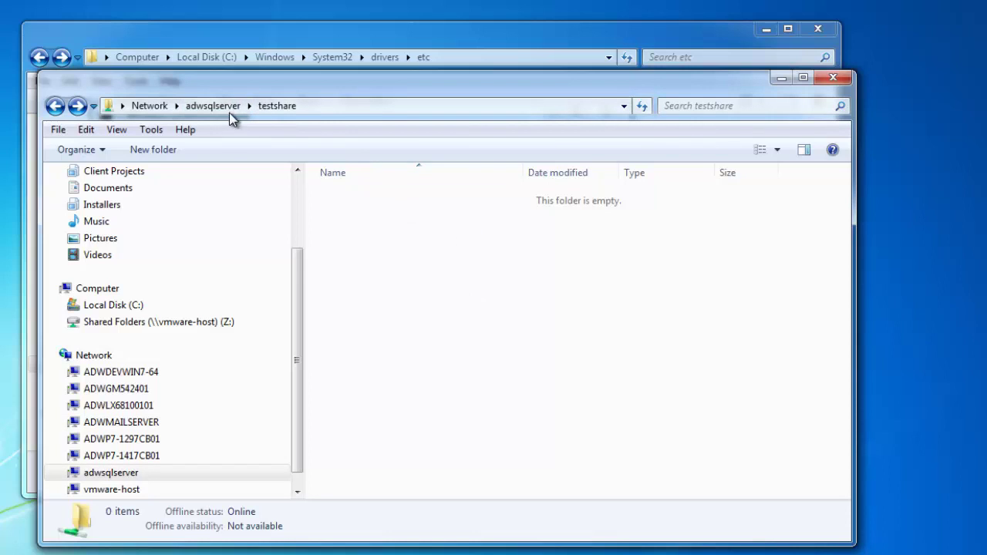
key("alt+Right")
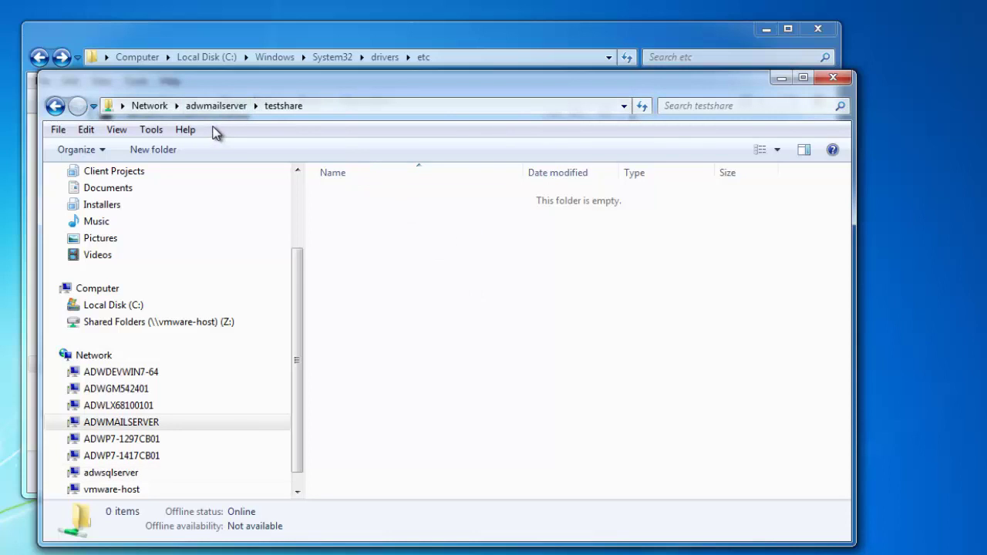
key("alt+Left")
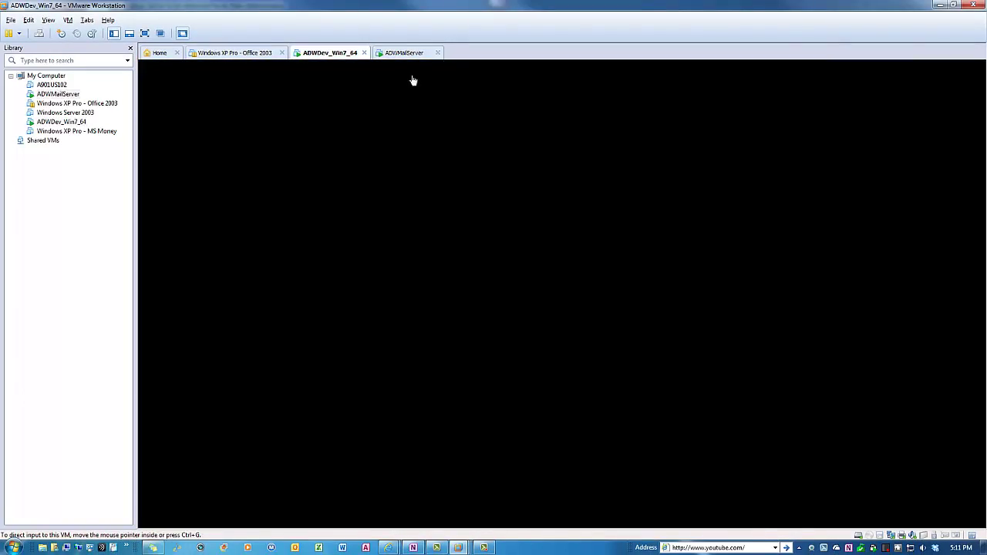
On ADWMailServer, close Manage Your Server and confirm DisableStrictNameChecking is 1, then return to Win7
left_click(404, 52)
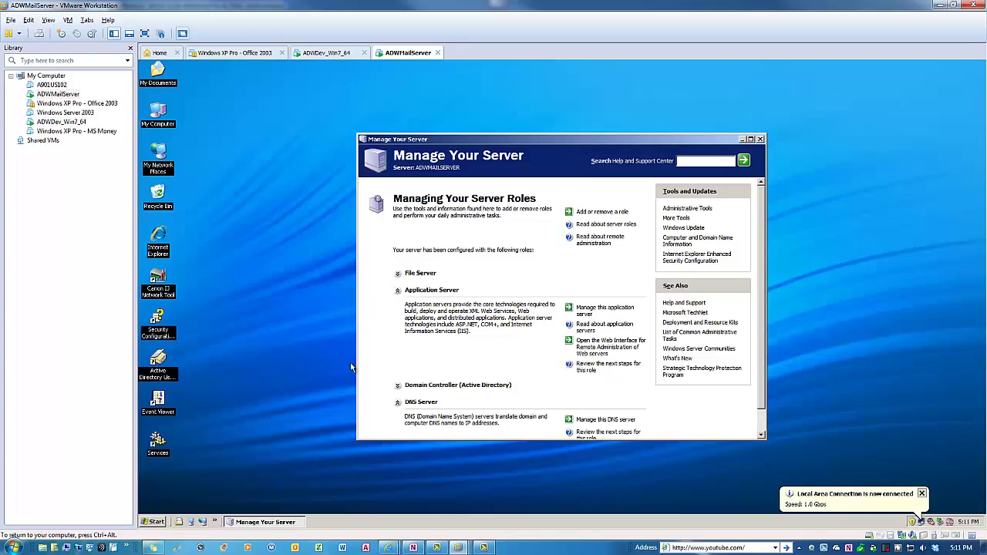
left_click(760, 139)
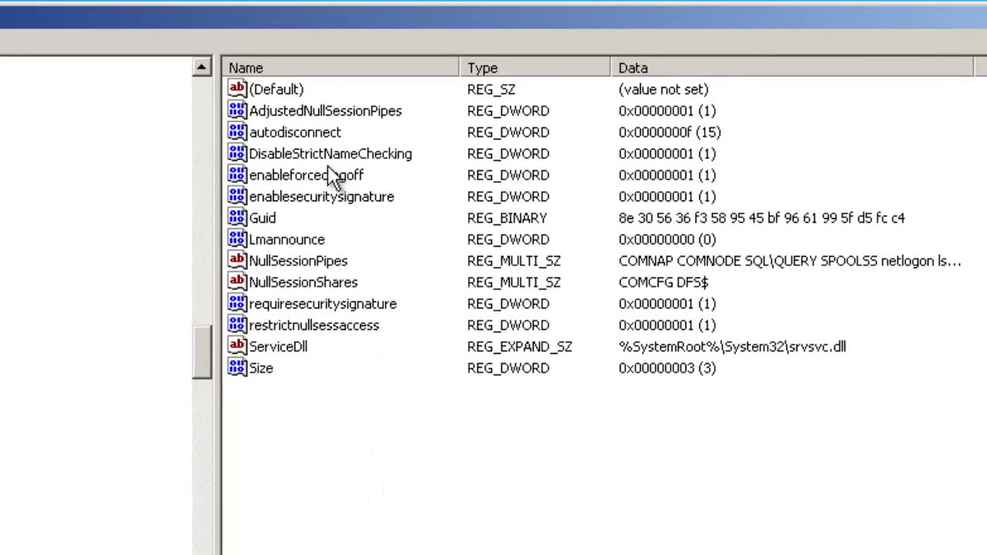
left_click(316, 155)
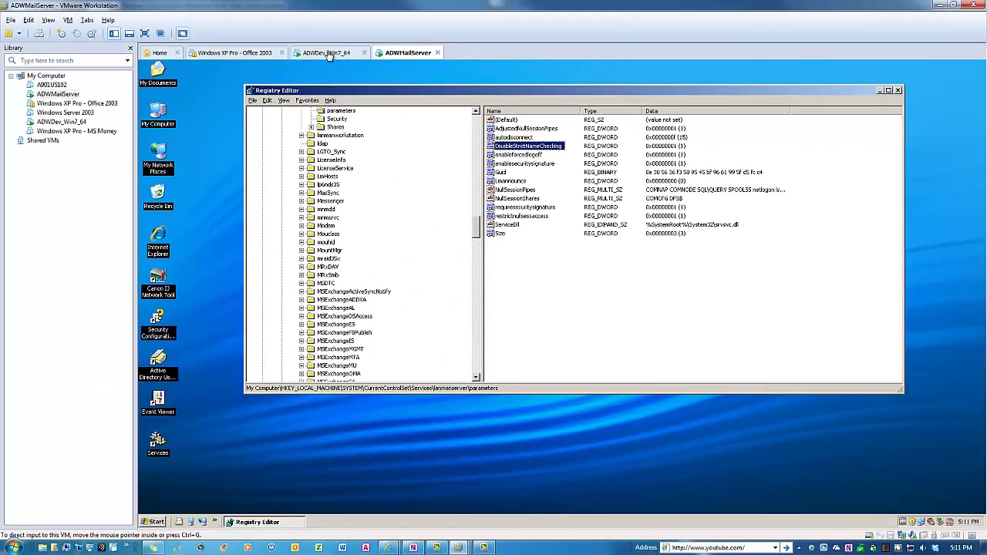
left_click(327, 53)
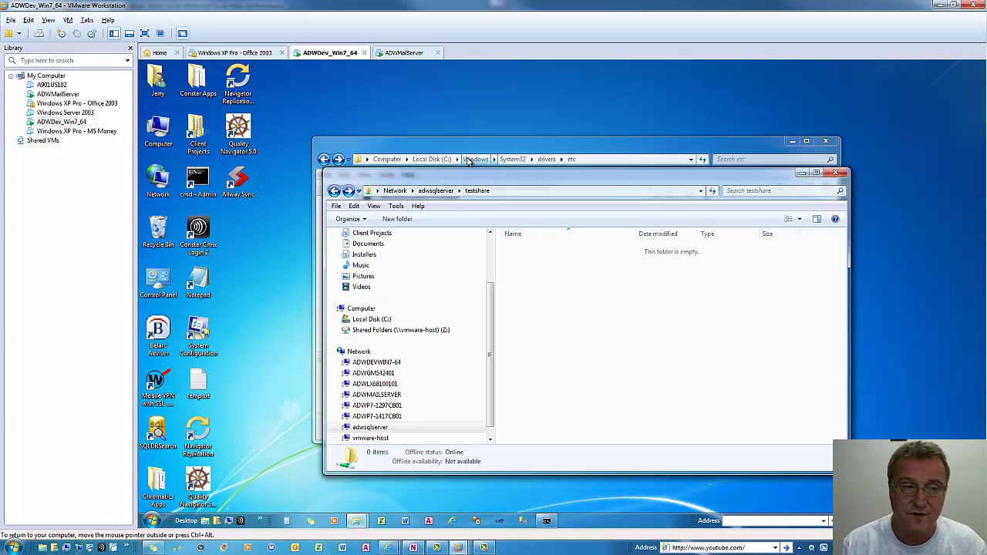
Drag the testshare Explorer window slightly right and down by its title bar
left_click_drag(500, 180, 523, 191)
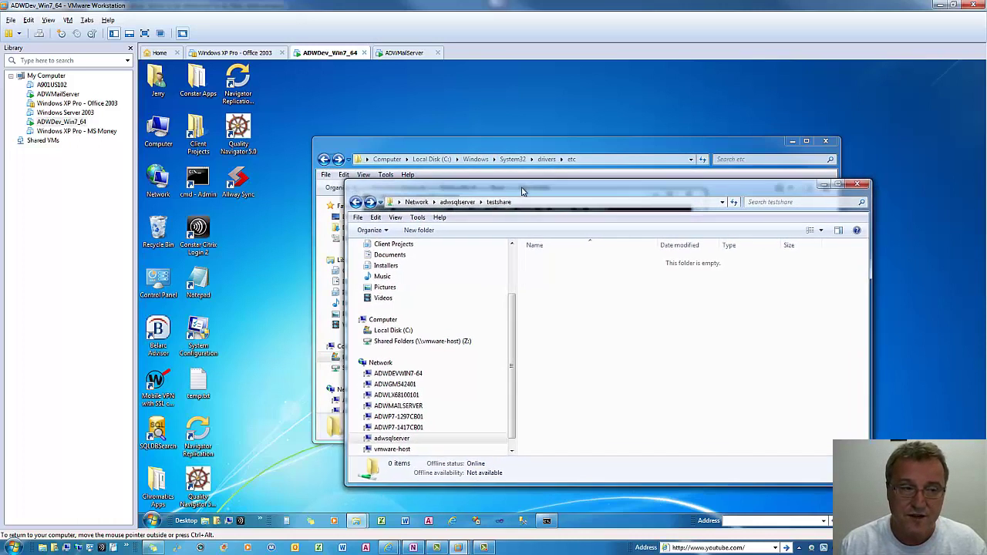